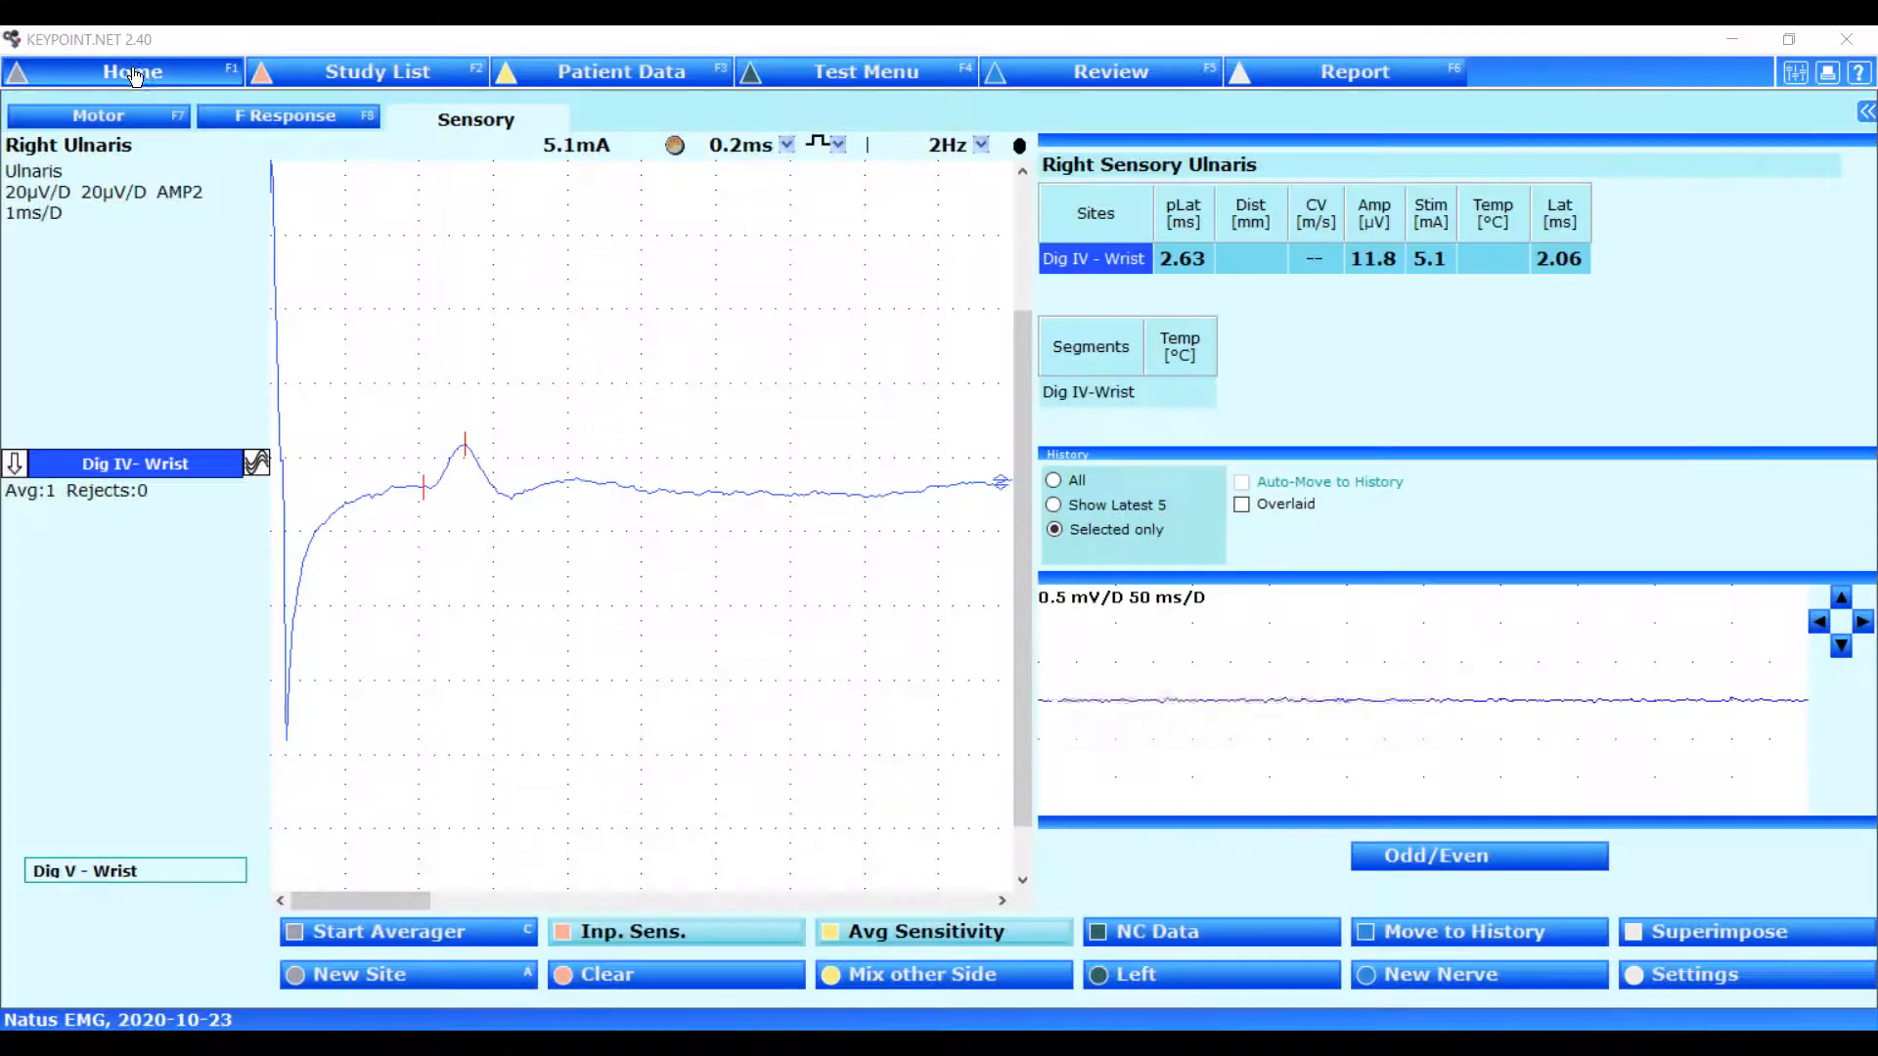
Open the Sensory signal definition of the Default application from the program options.
{"action": "left_click", "coordinate": [135, 73]}
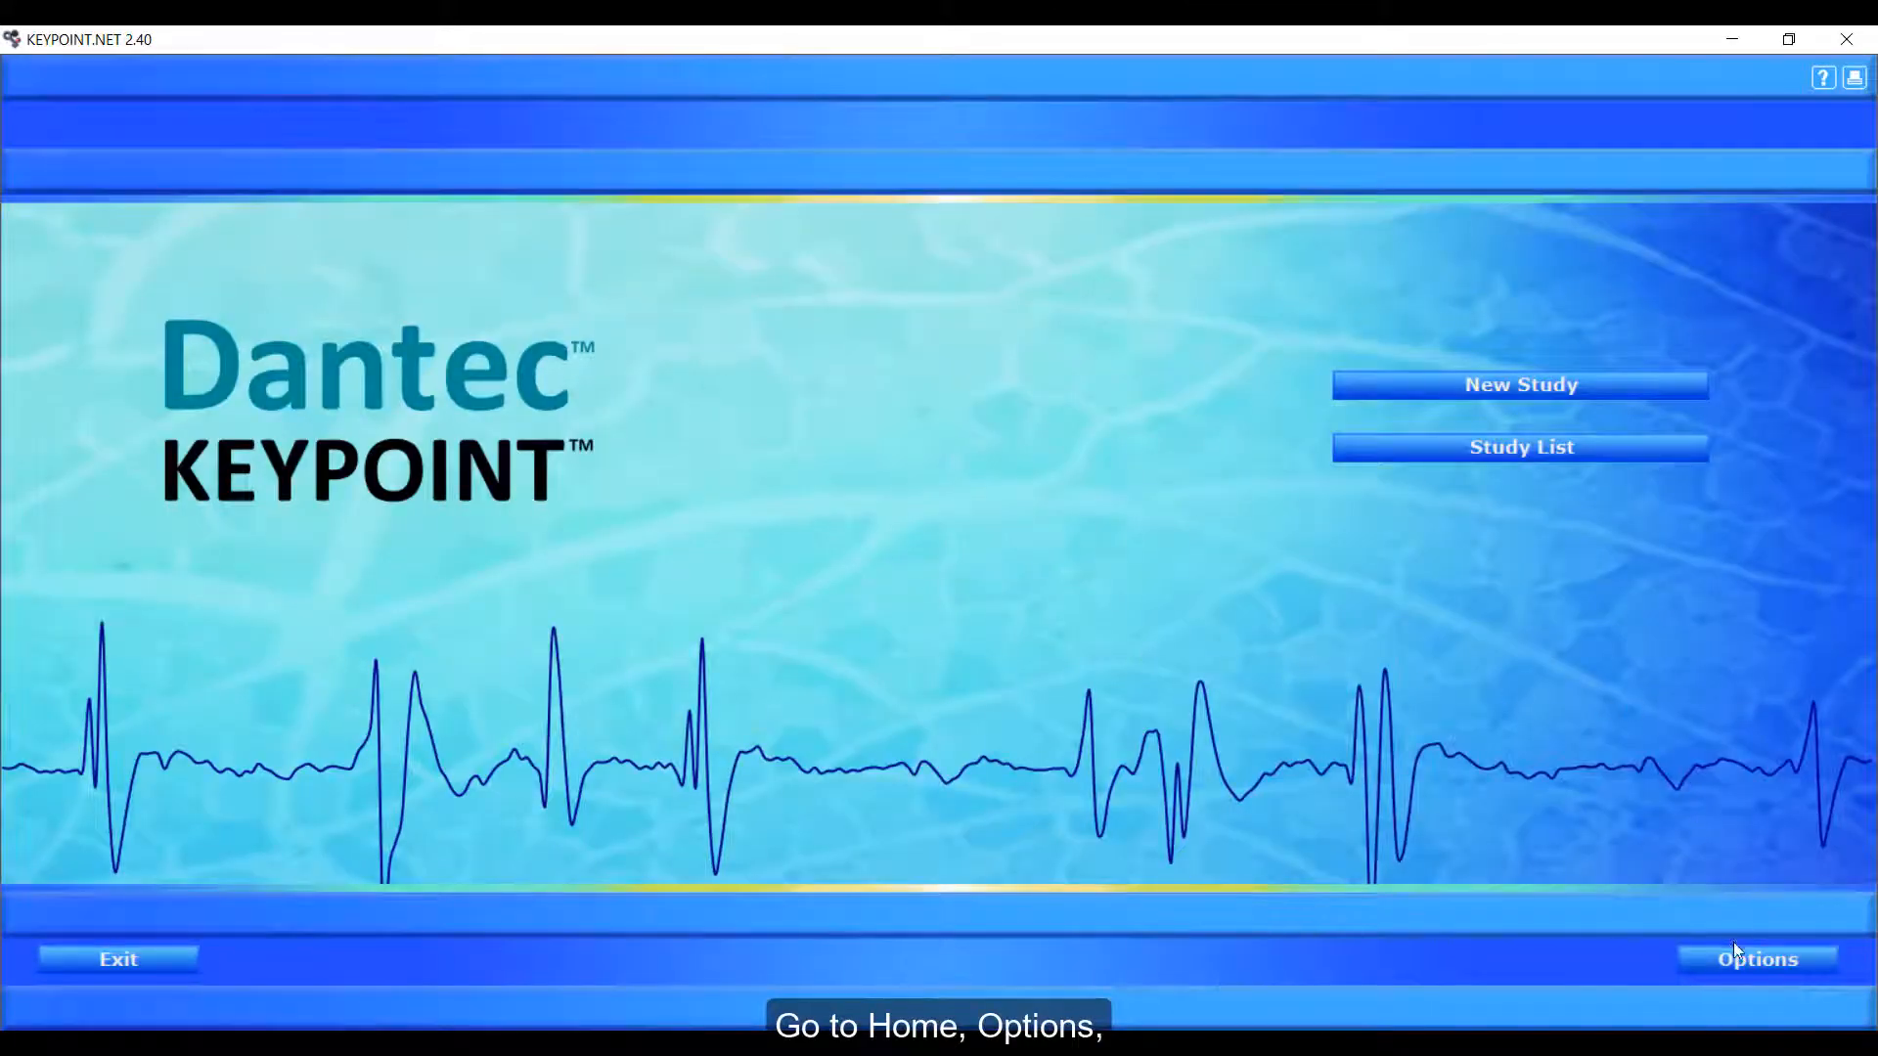
{"action": "left_click", "coordinate": [1735, 957]}
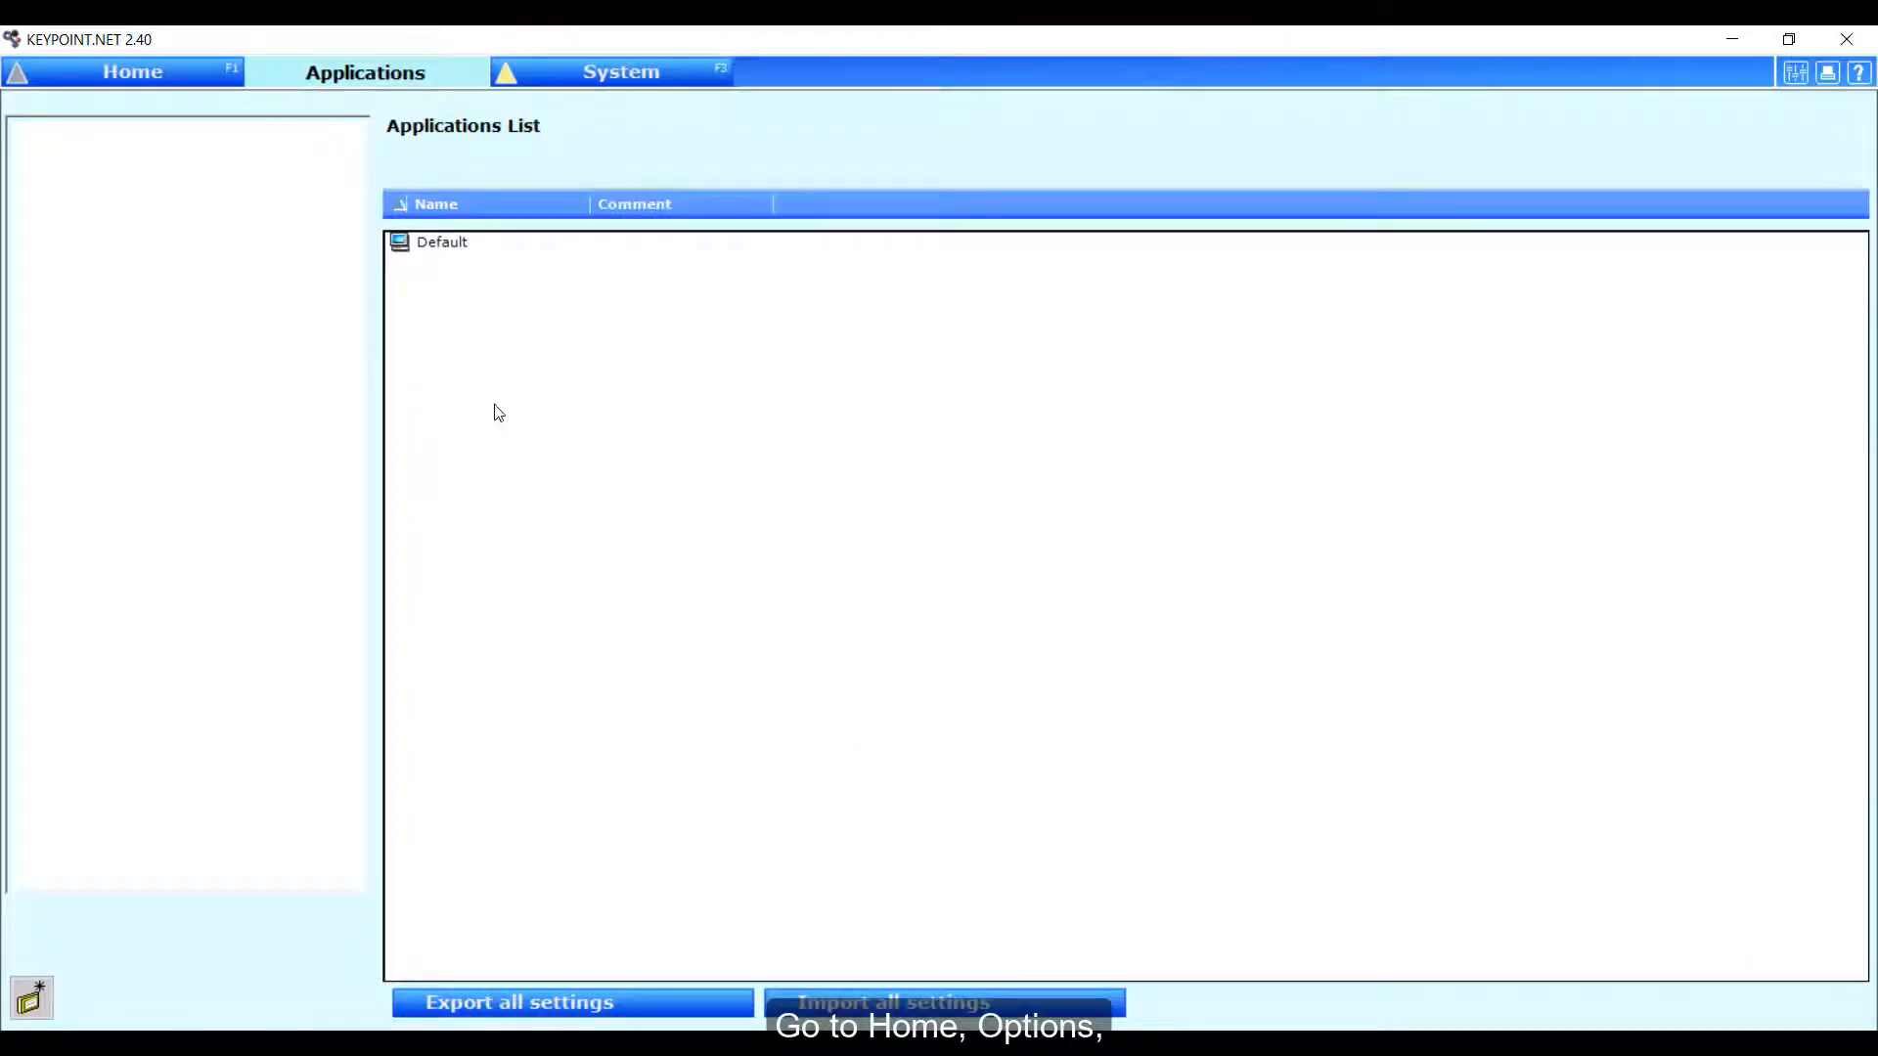
{"action": "double_click", "coordinate": [439, 244]}
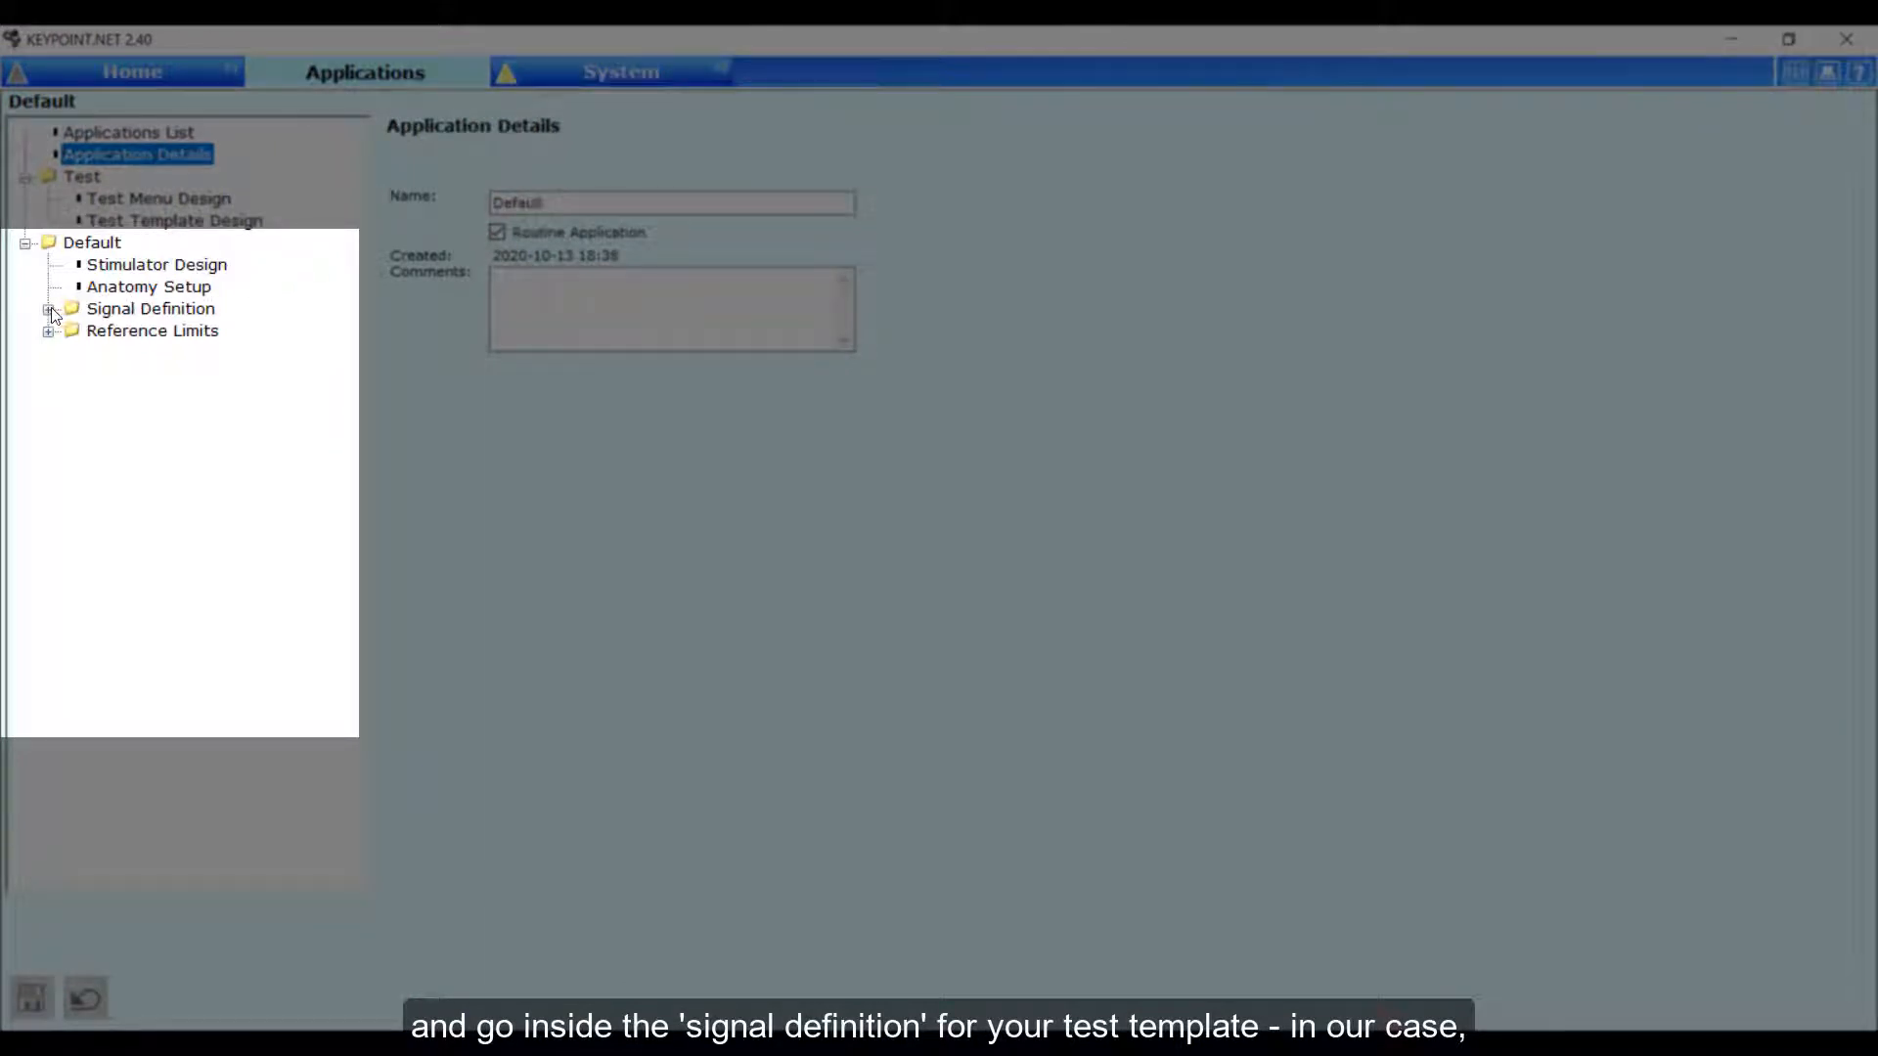
{"action": "left_click", "coordinate": [48, 310]}
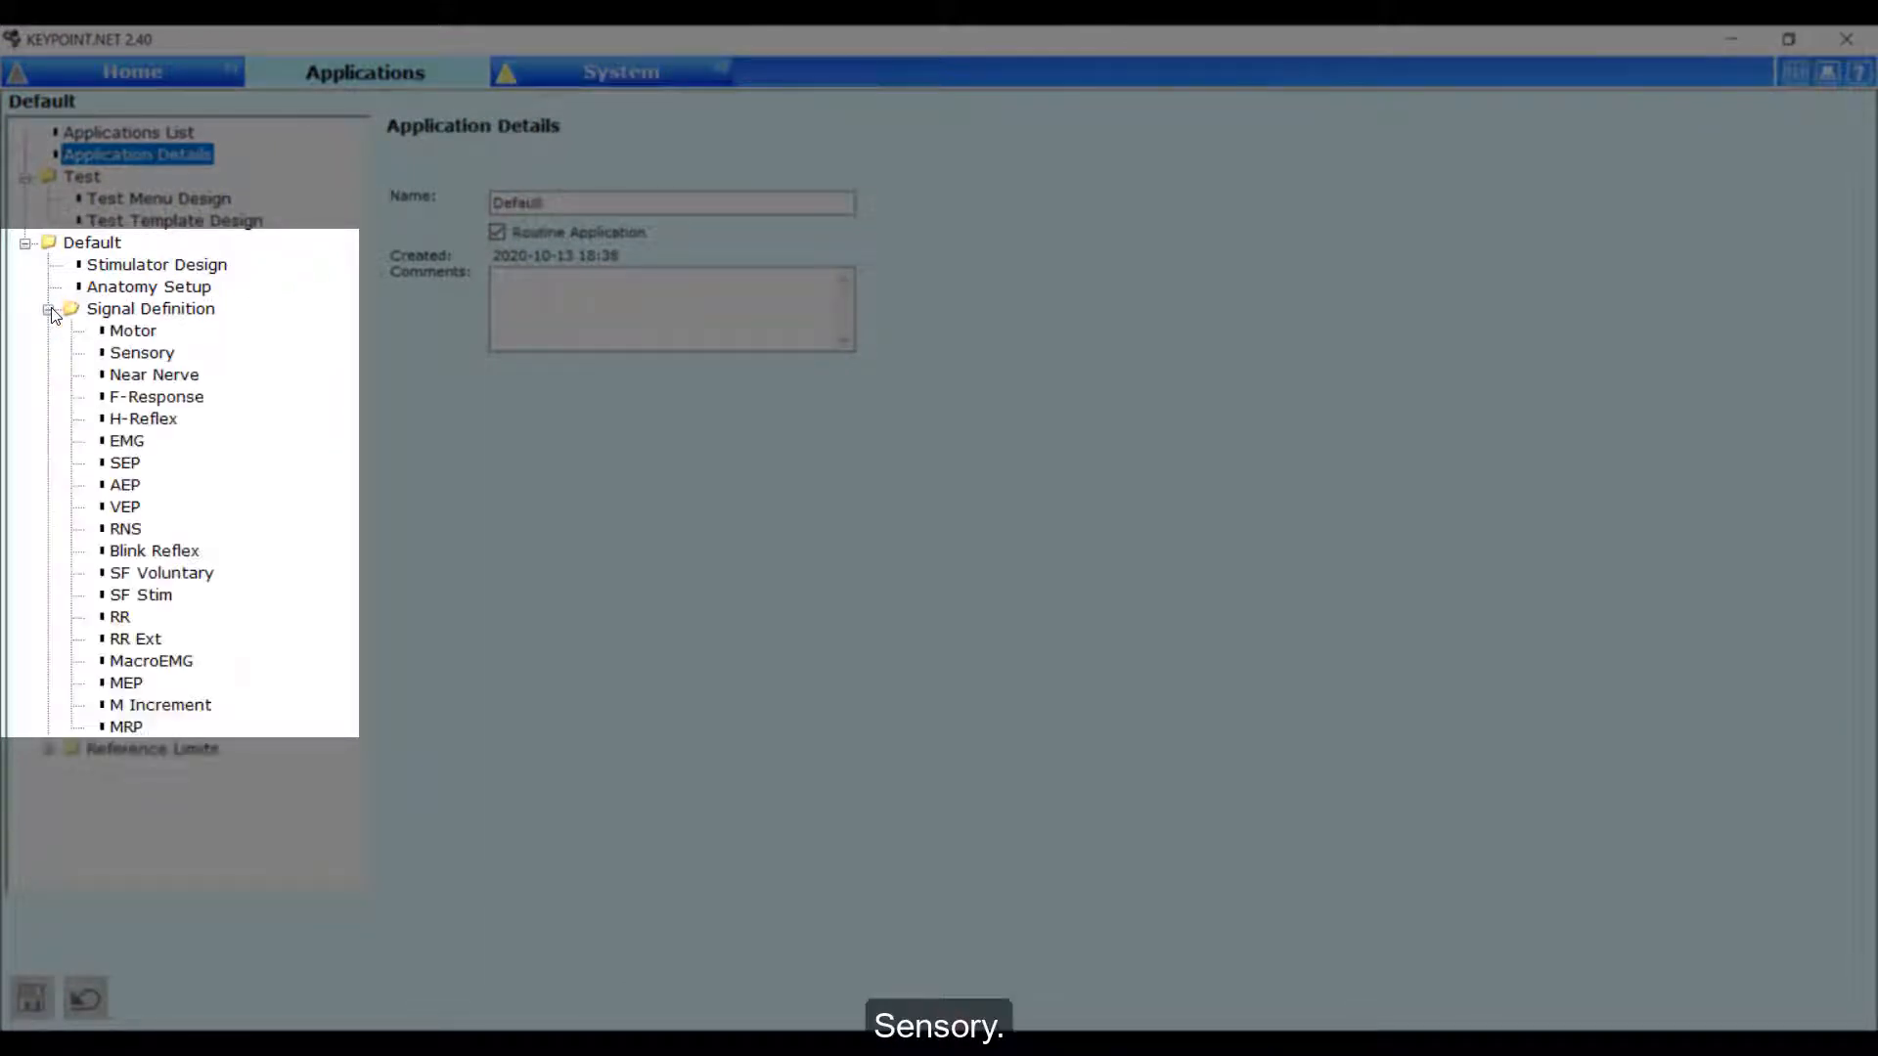
{"action": "left_click", "coordinate": [149, 357]}
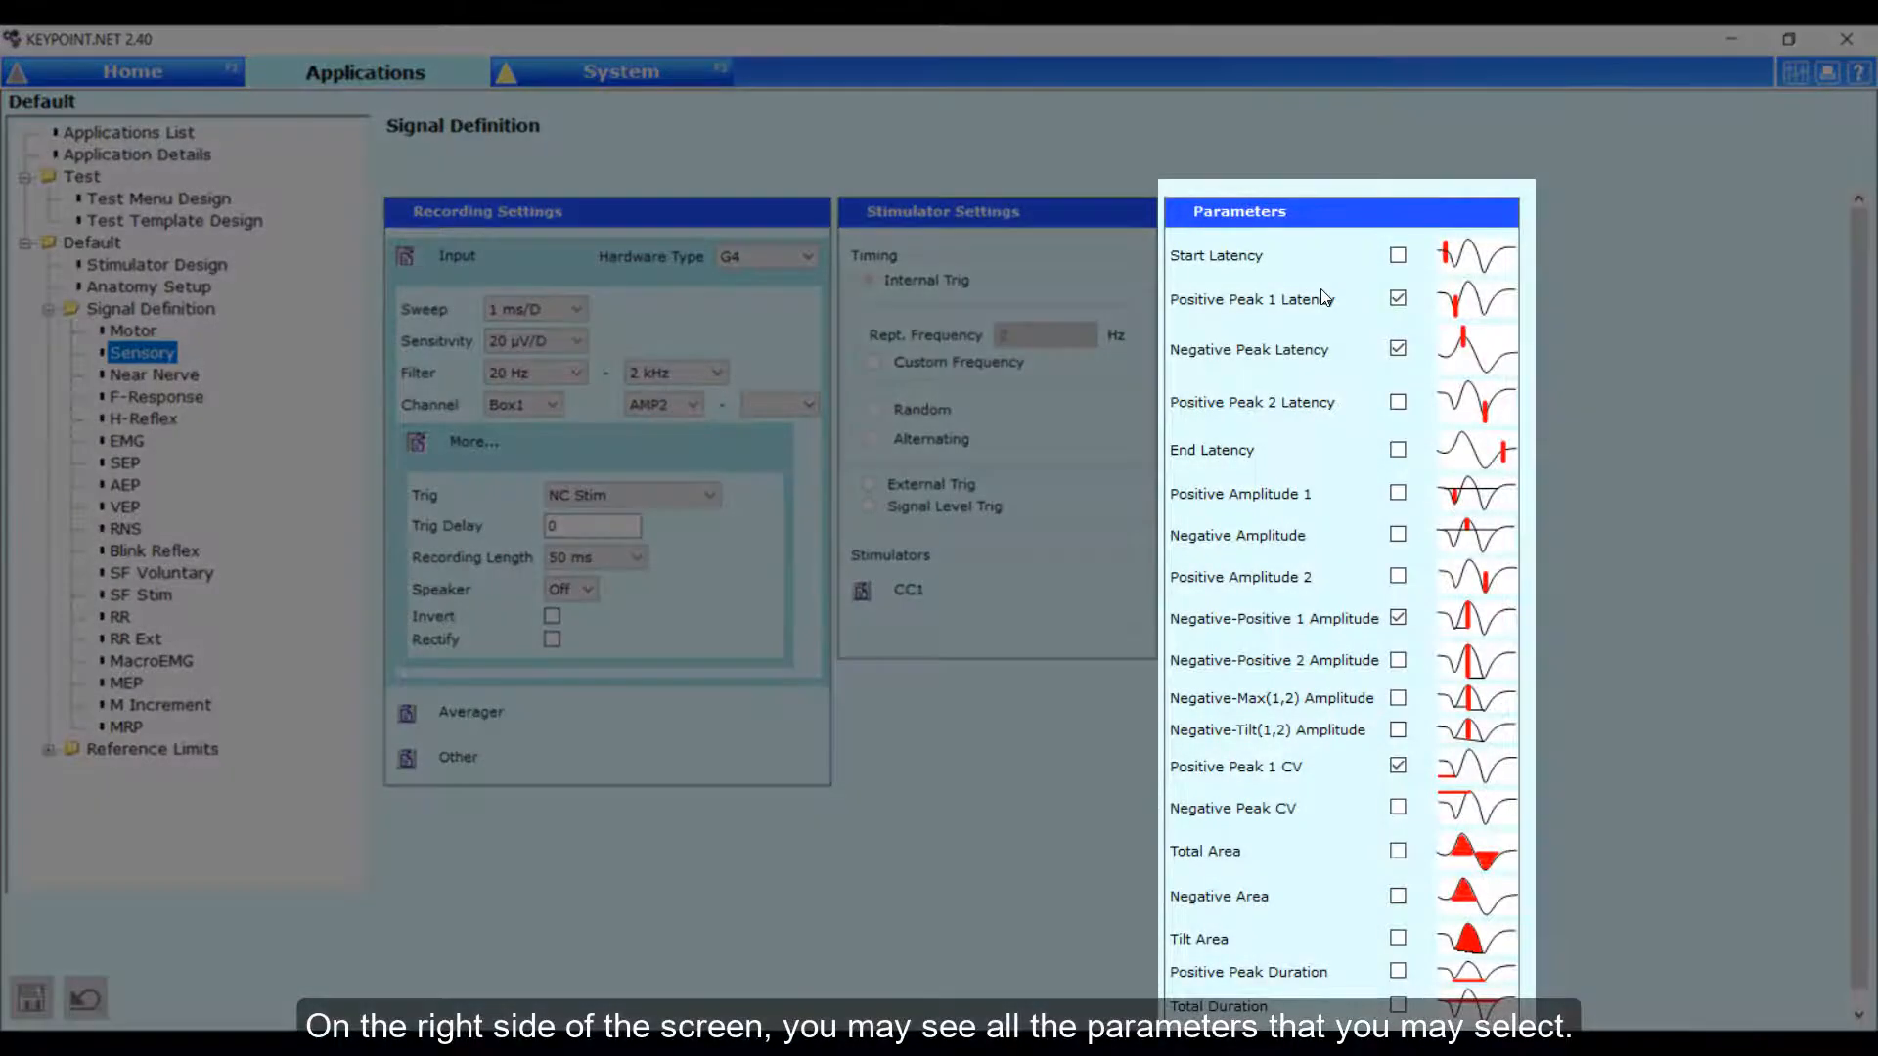
Enable the Negative-Tilt(1,2) Amplitude parameter for sensory signals, saving it, and open the right-side Ulnaris sensory test.
{"action": "scroll", "coordinate": [1325, 298], "scroll_direction": "down", "scroll_amount": 1}
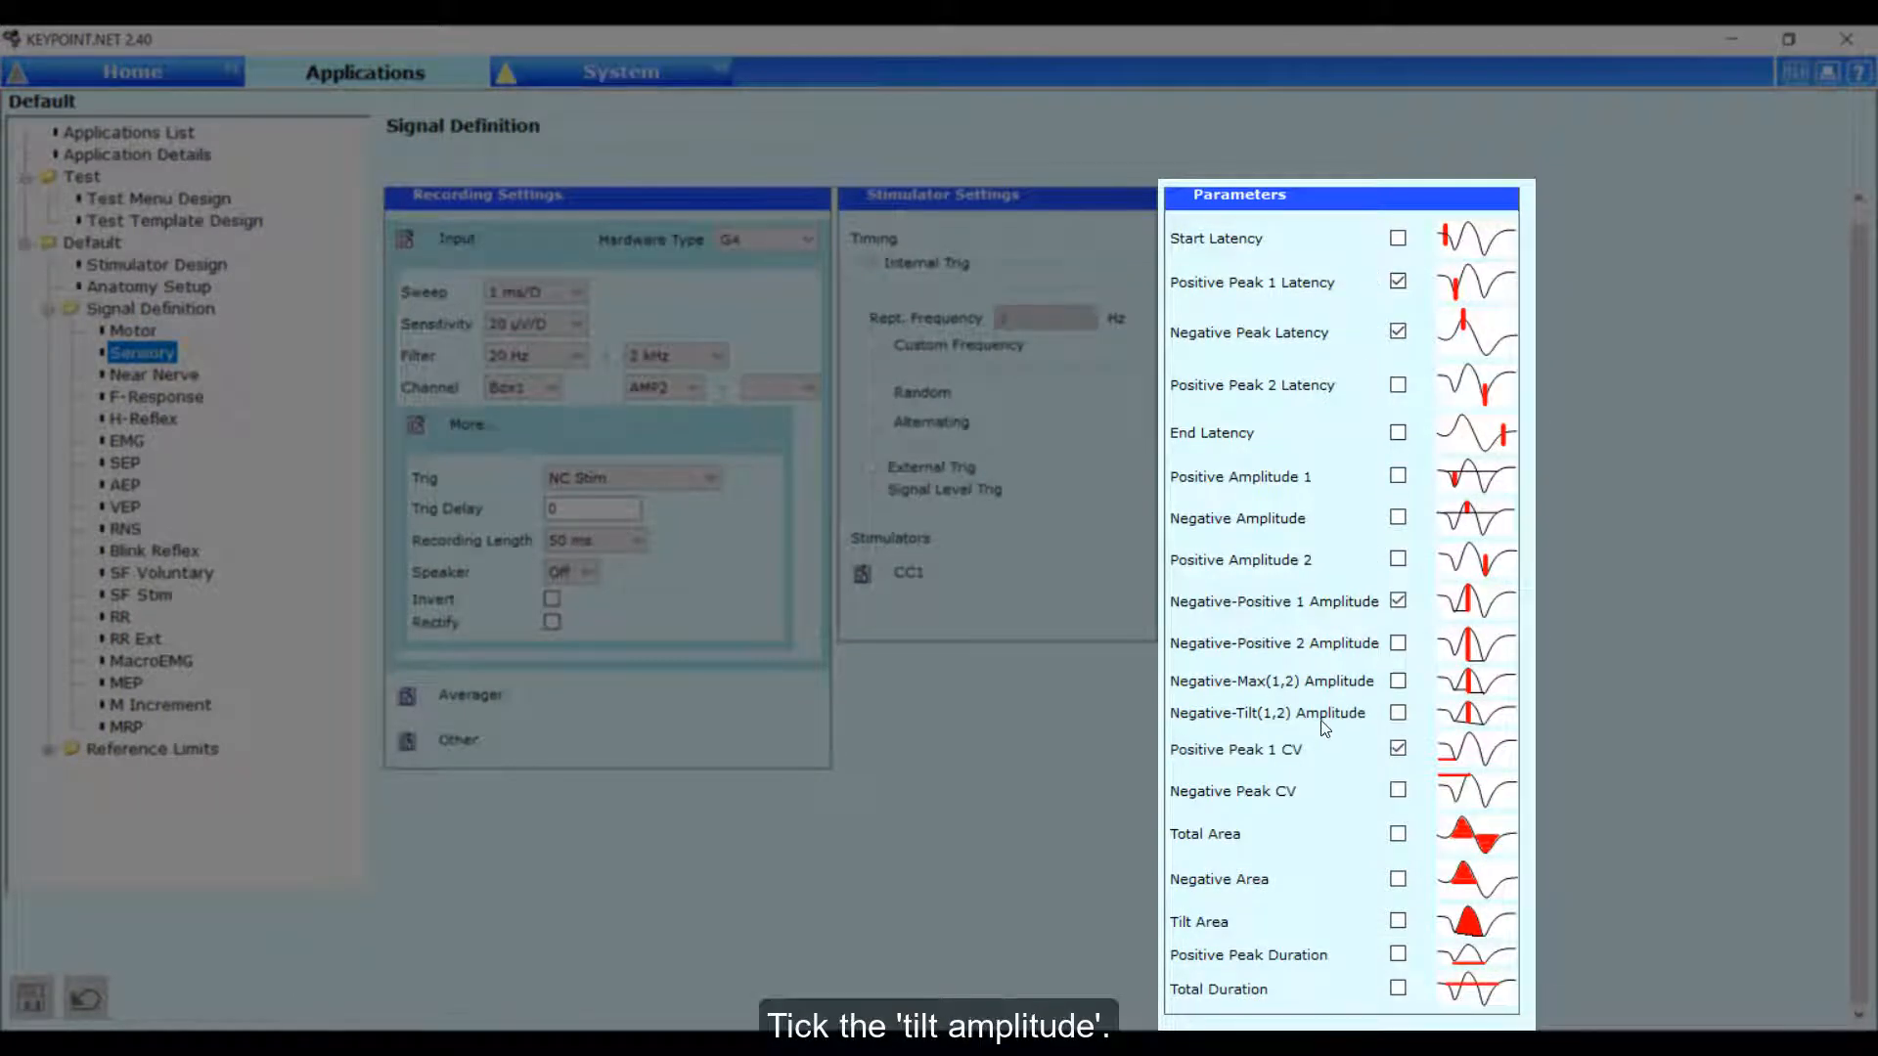
{"action": "left_click", "coordinate": [1398, 713]}
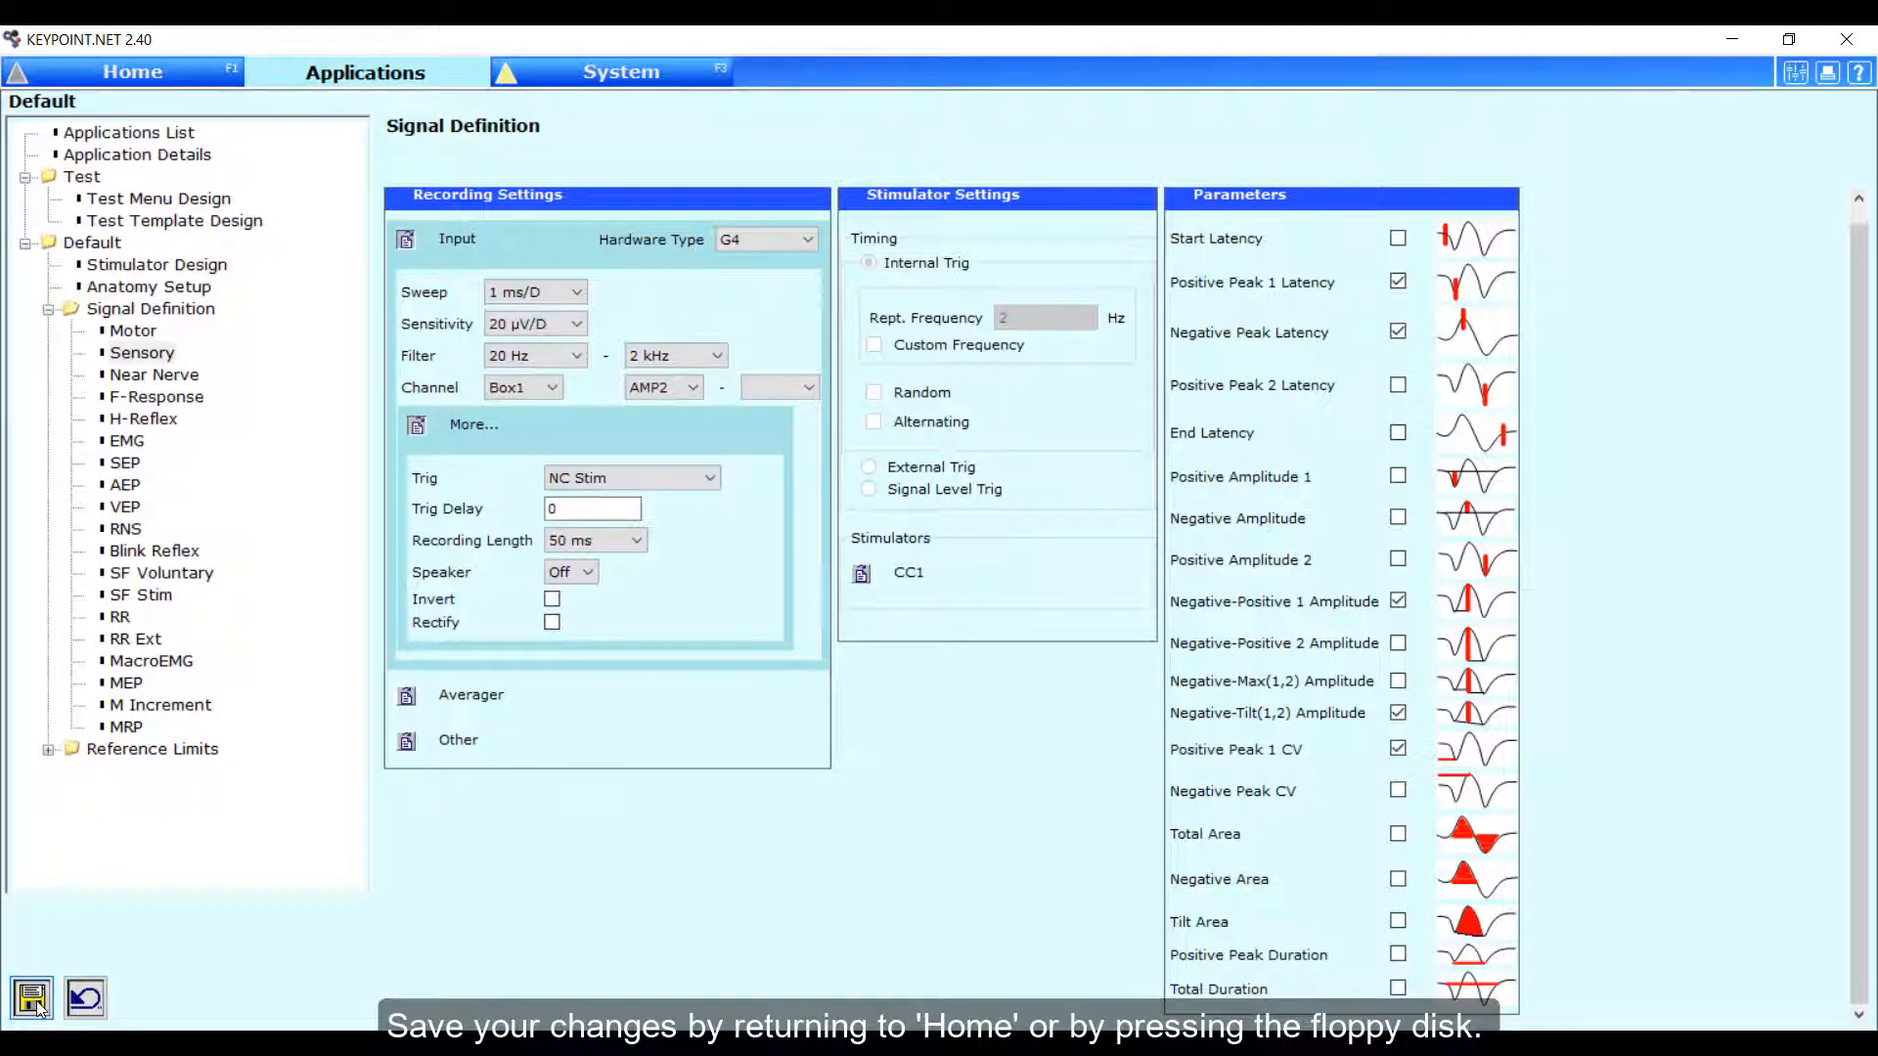
{"action": "left_click", "coordinate": [196, 78]}
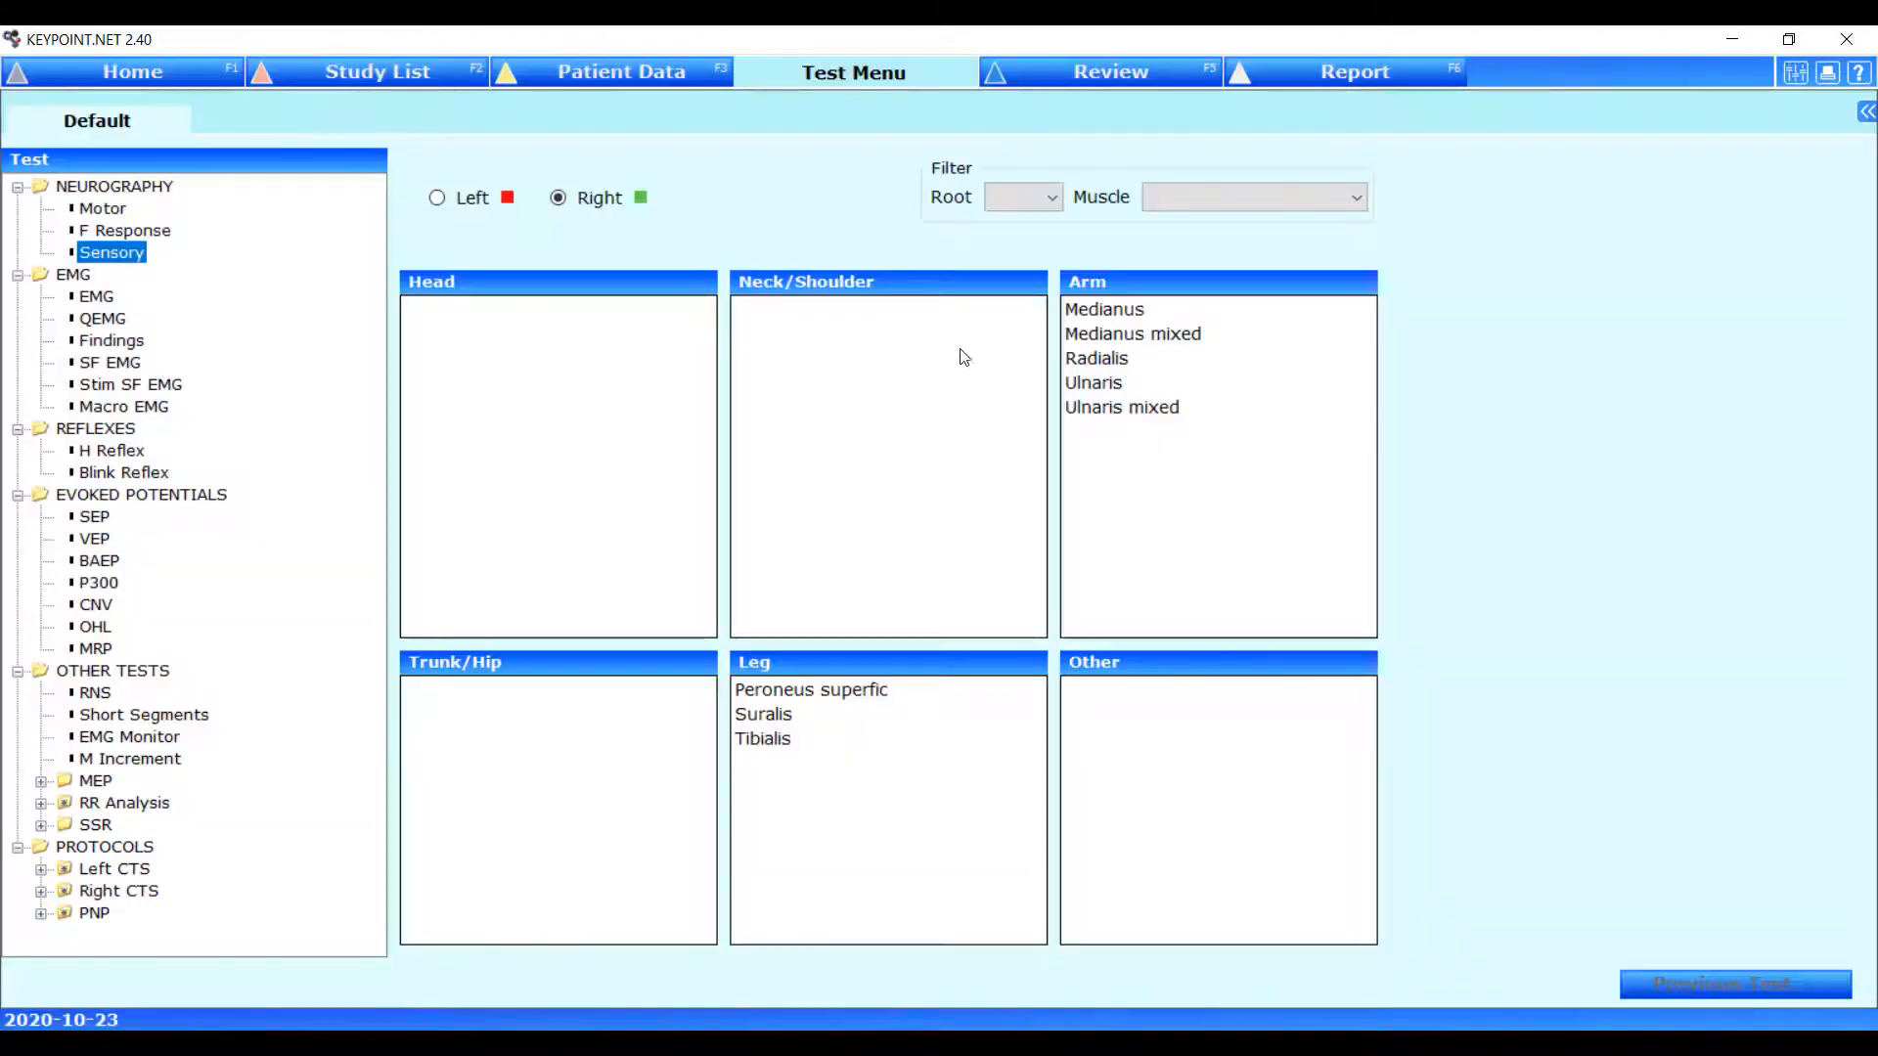
{"action": "left_click", "coordinate": [1080, 388]}
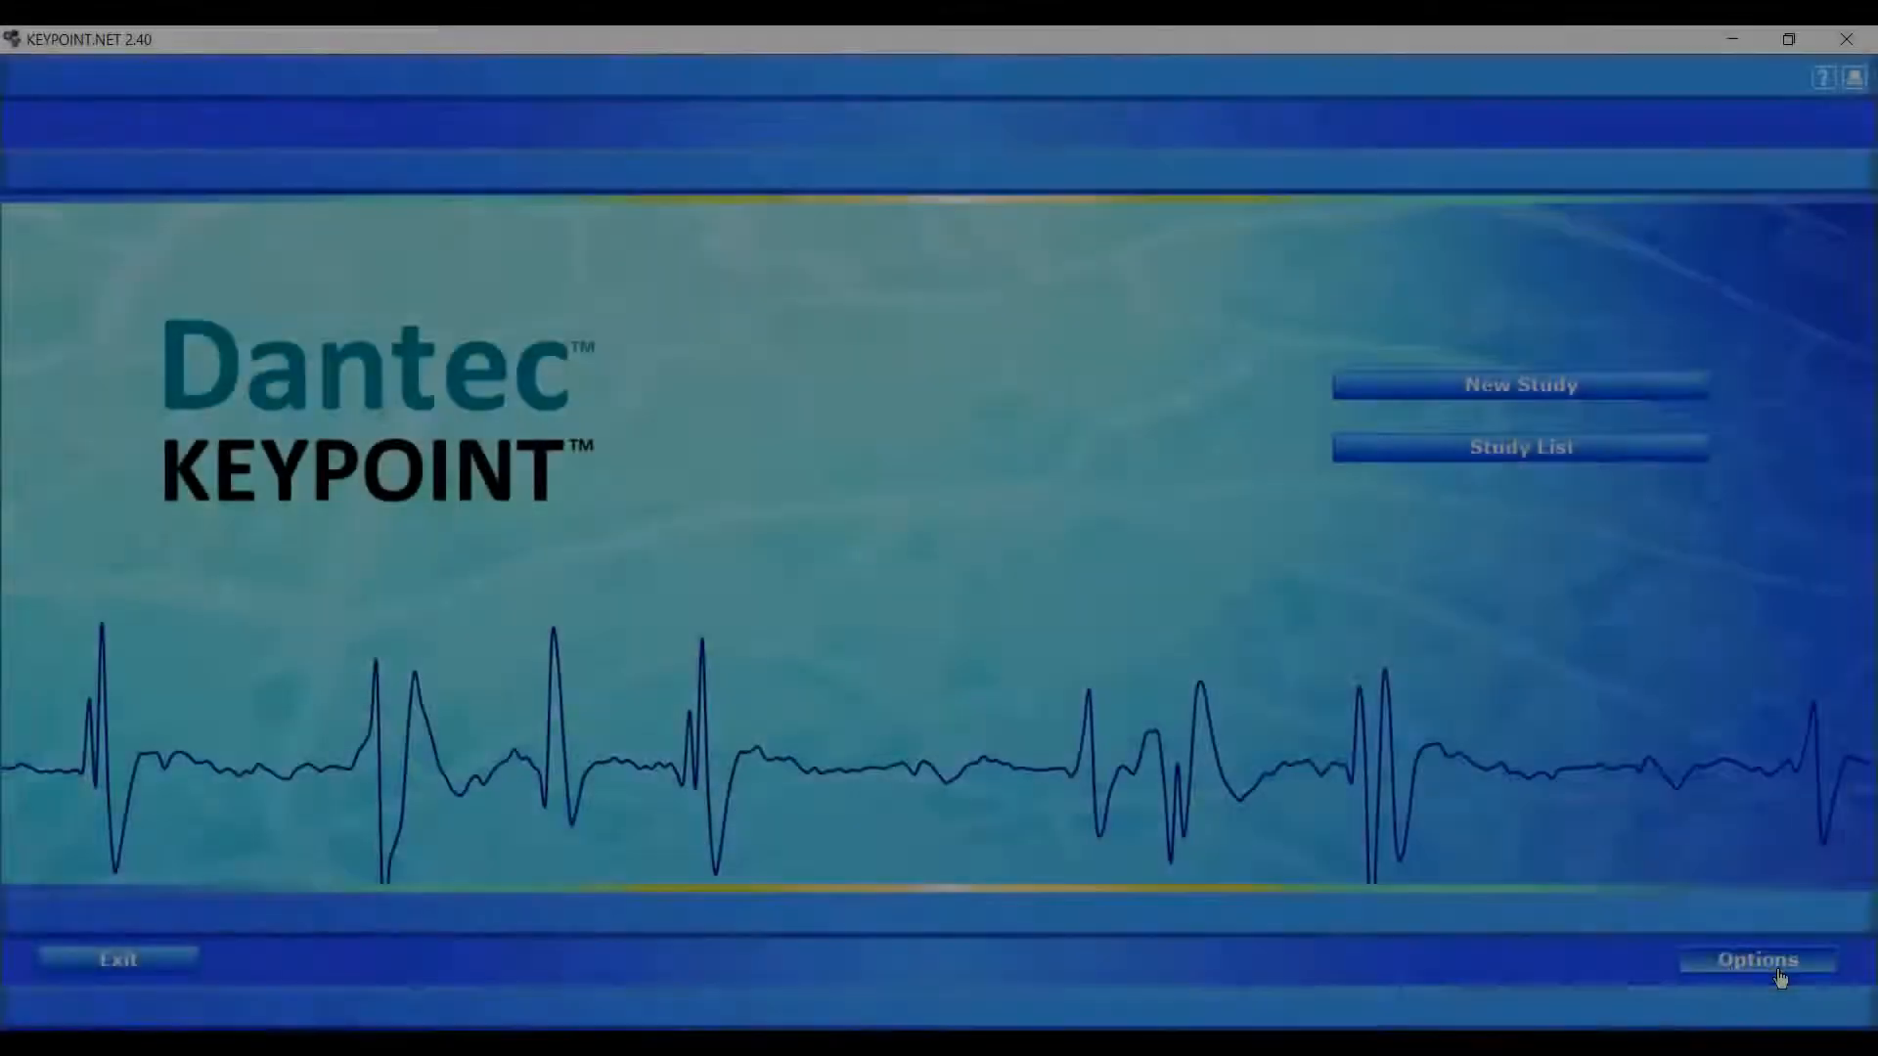
Open the Sensory test template of the Default application for editing.
{"action": "left_click", "coordinate": [1781, 974]}
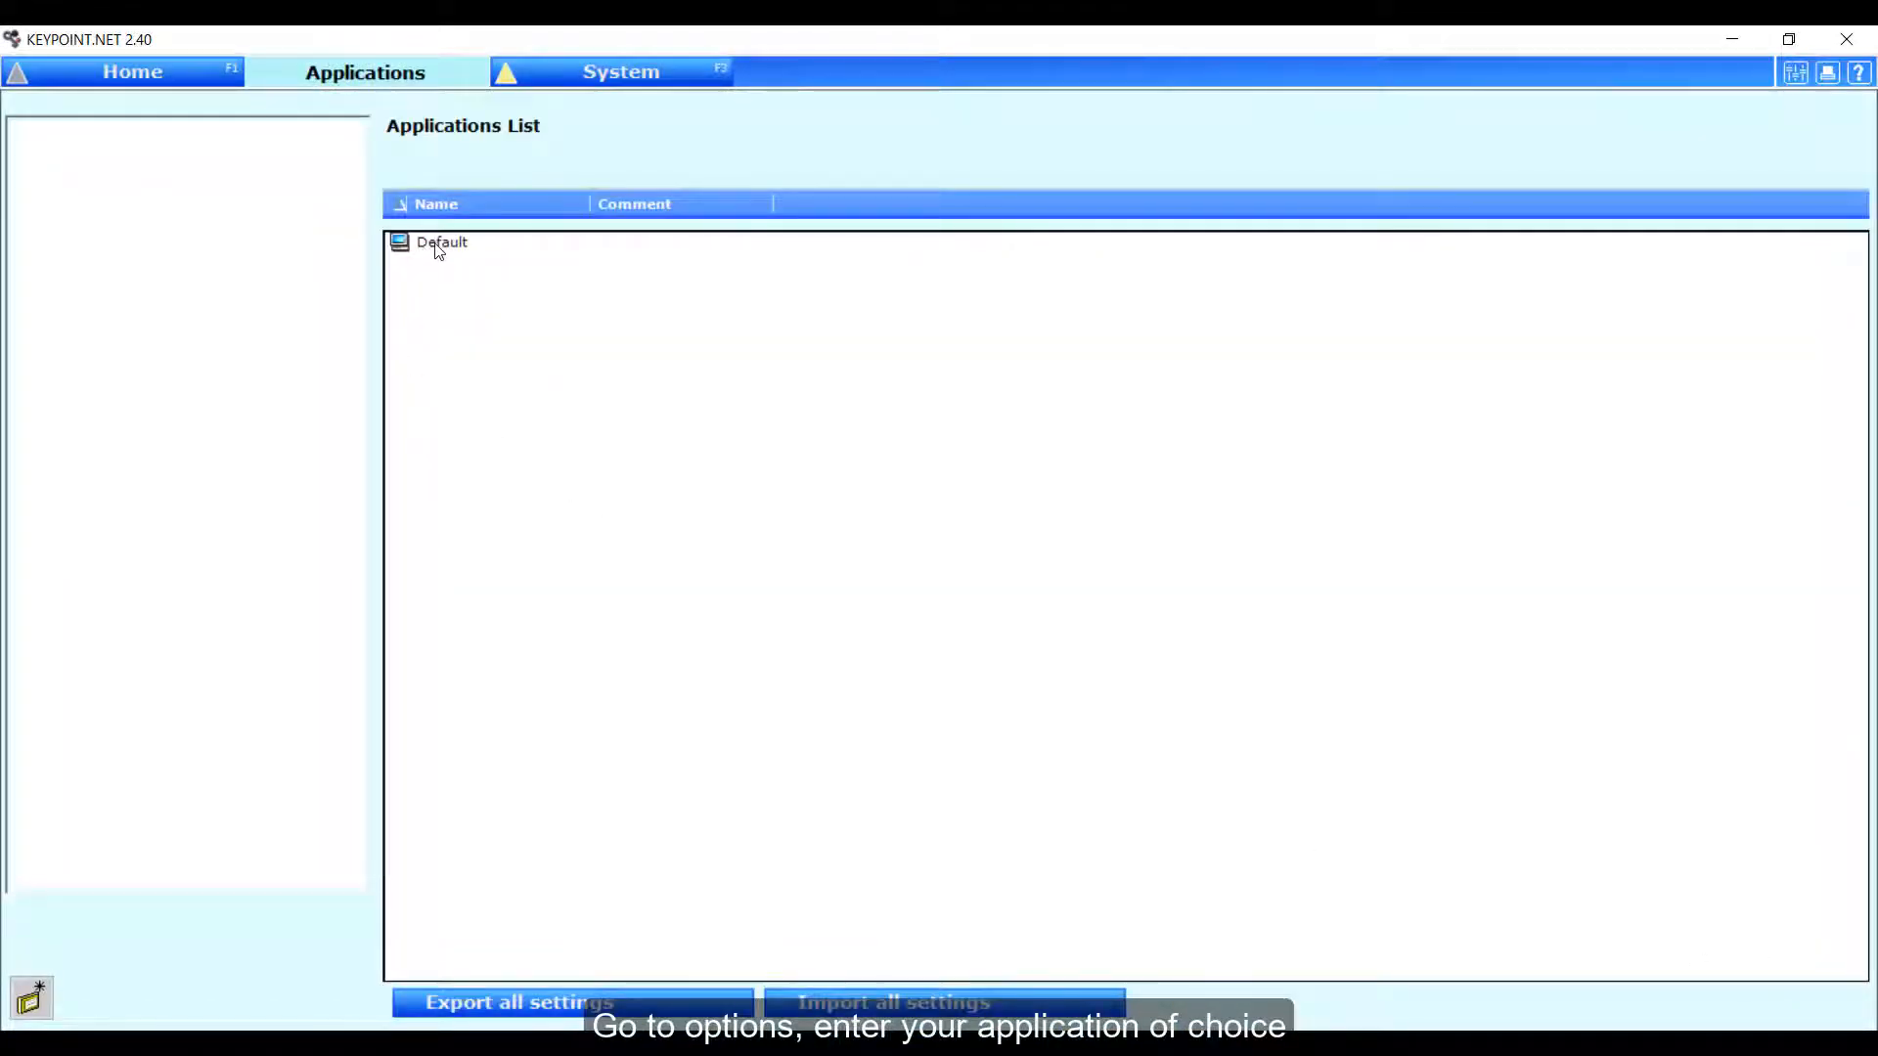
{"action": "double_click", "coordinate": [439, 247]}
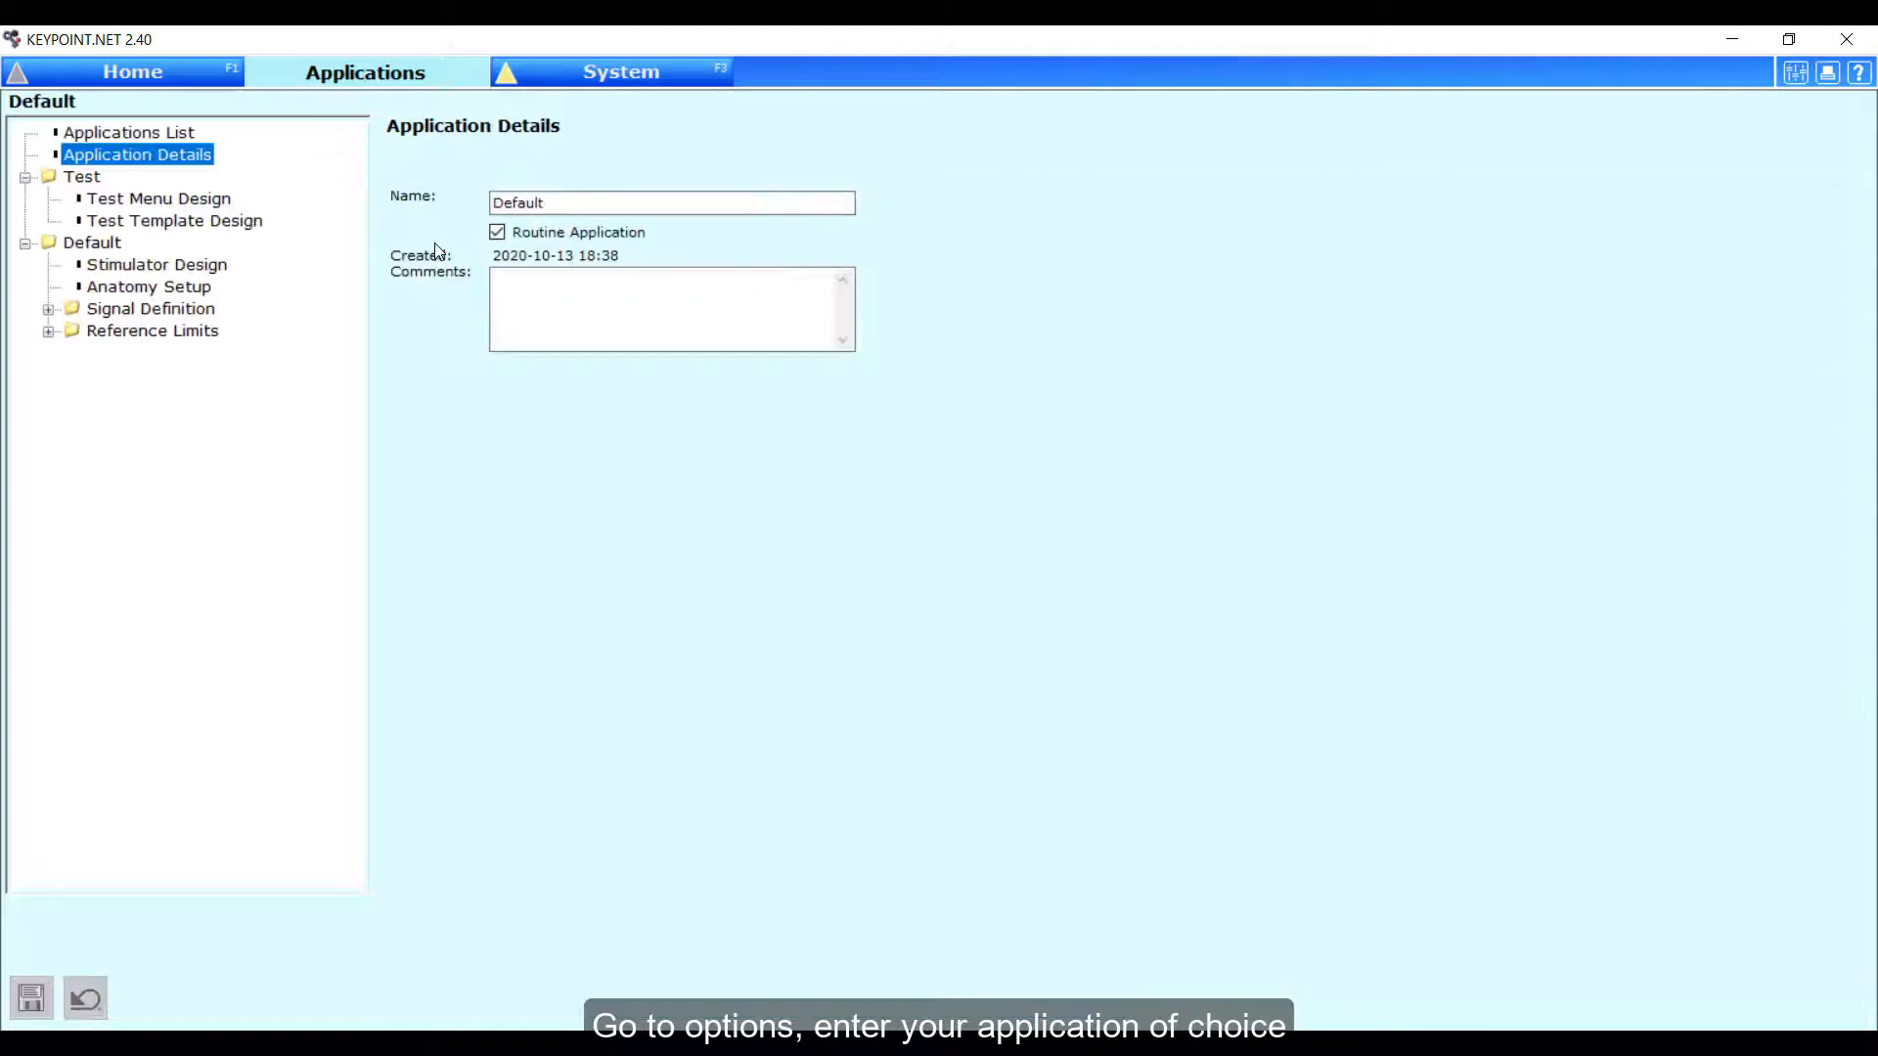
{"action": "left_click", "coordinate": [224, 227]}
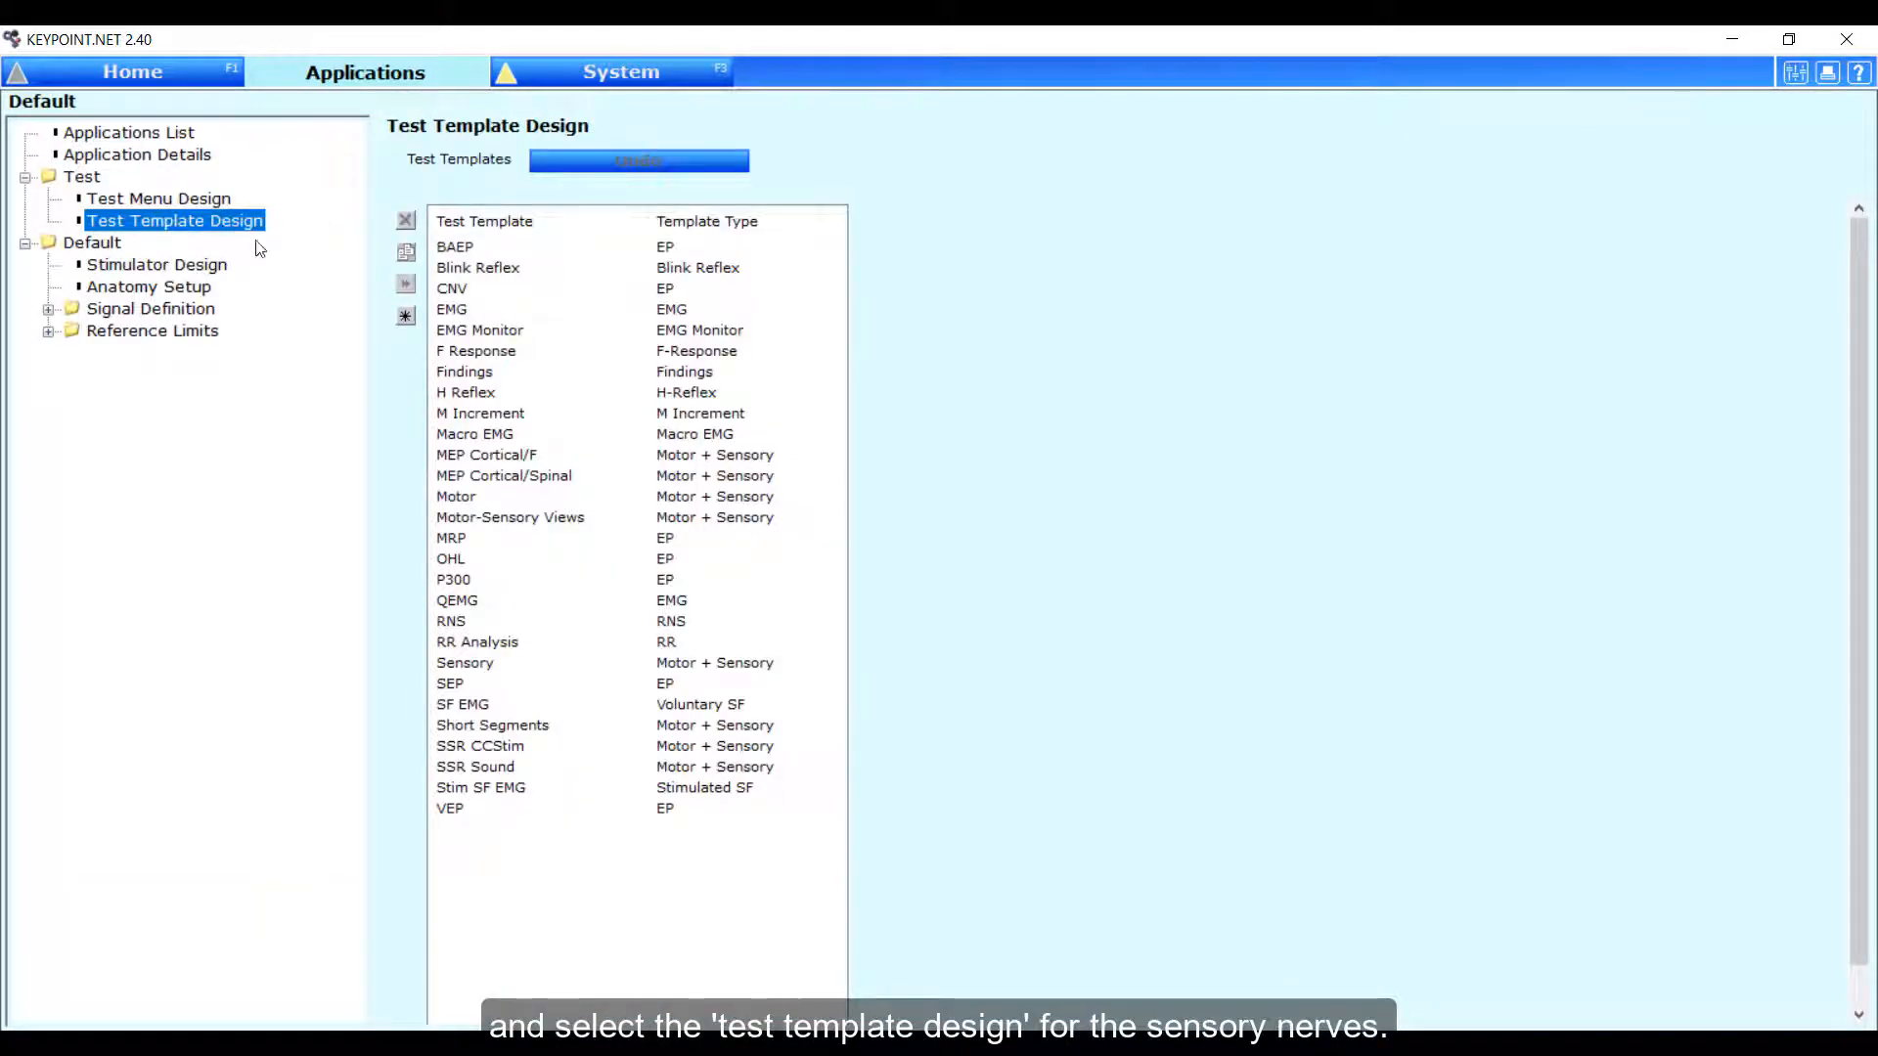
{"action": "double_click", "coordinate": [469, 666]}
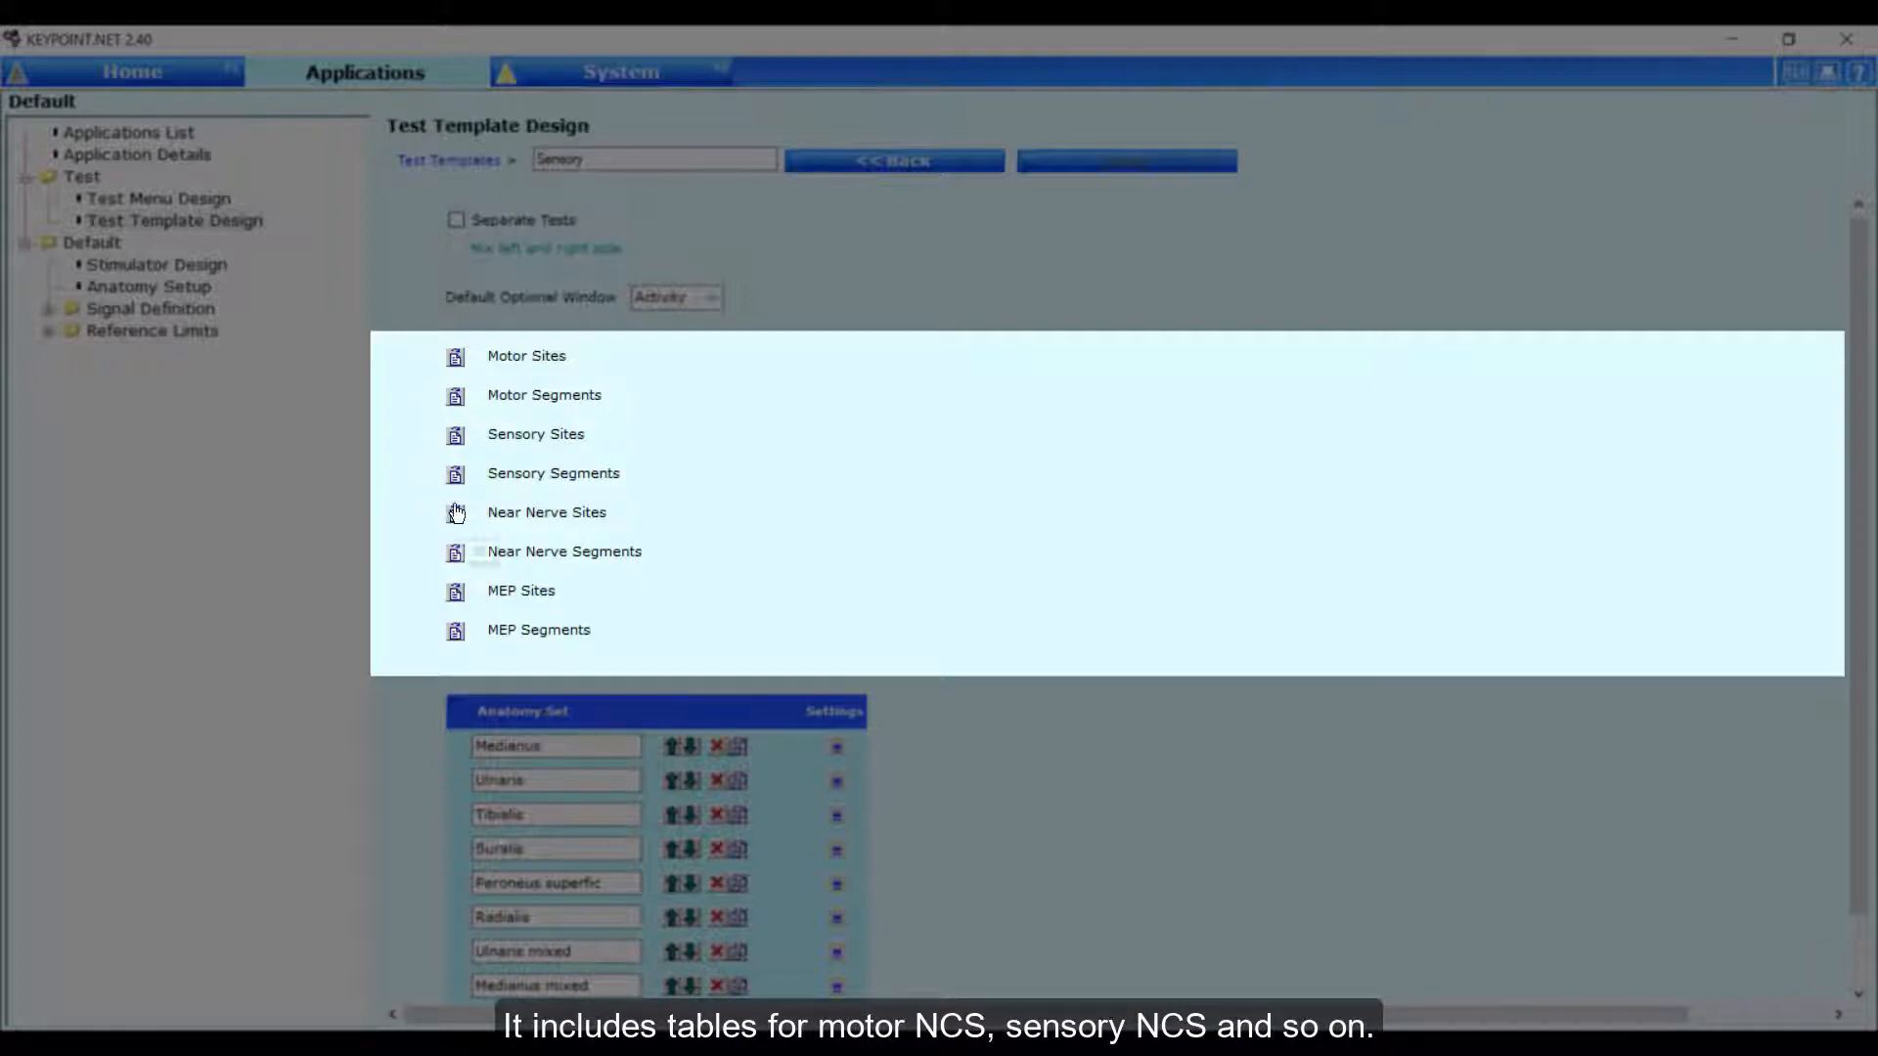
Add the Neg-Tilt(Pos1,Pos2) Amplitude parameter to the Sensory Sites result table.
{"action": "left_click", "coordinate": [456, 441]}
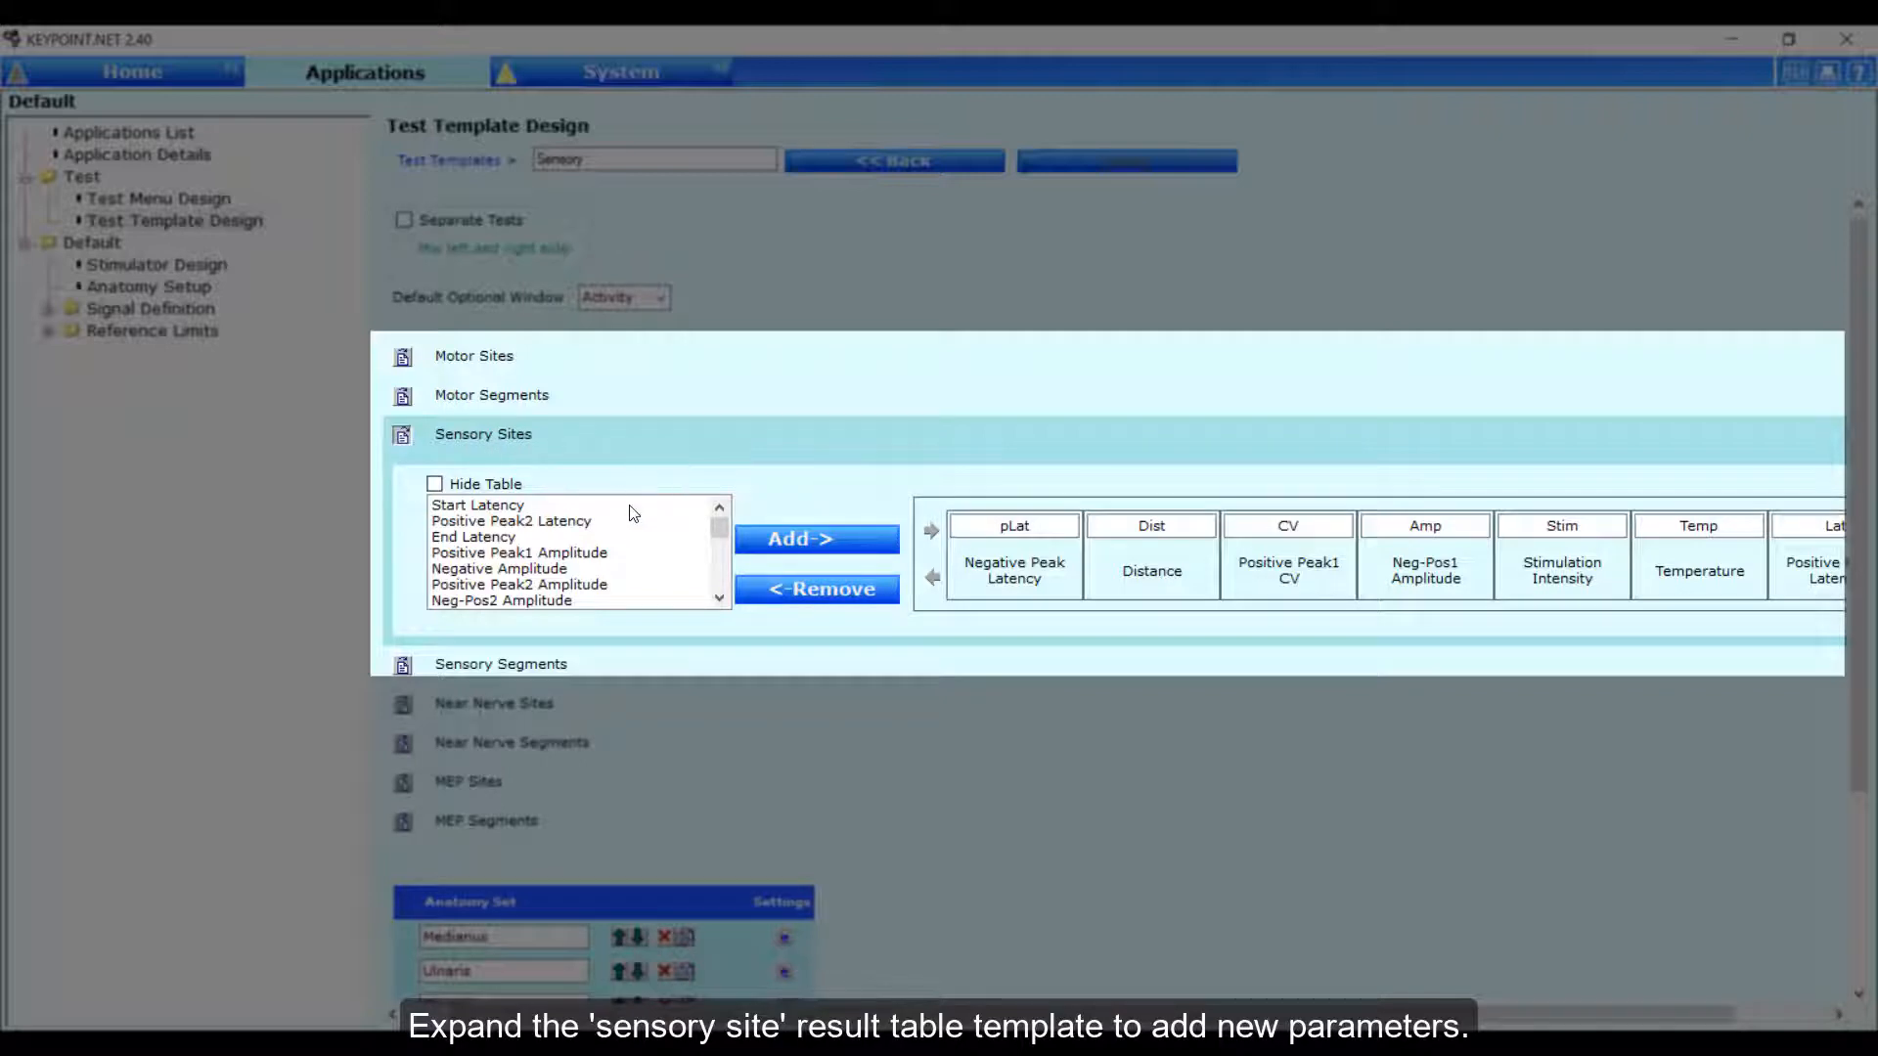
{"action": "left_click_drag", "start_coordinate": [720, 530], "coordinate": [723, 536]}
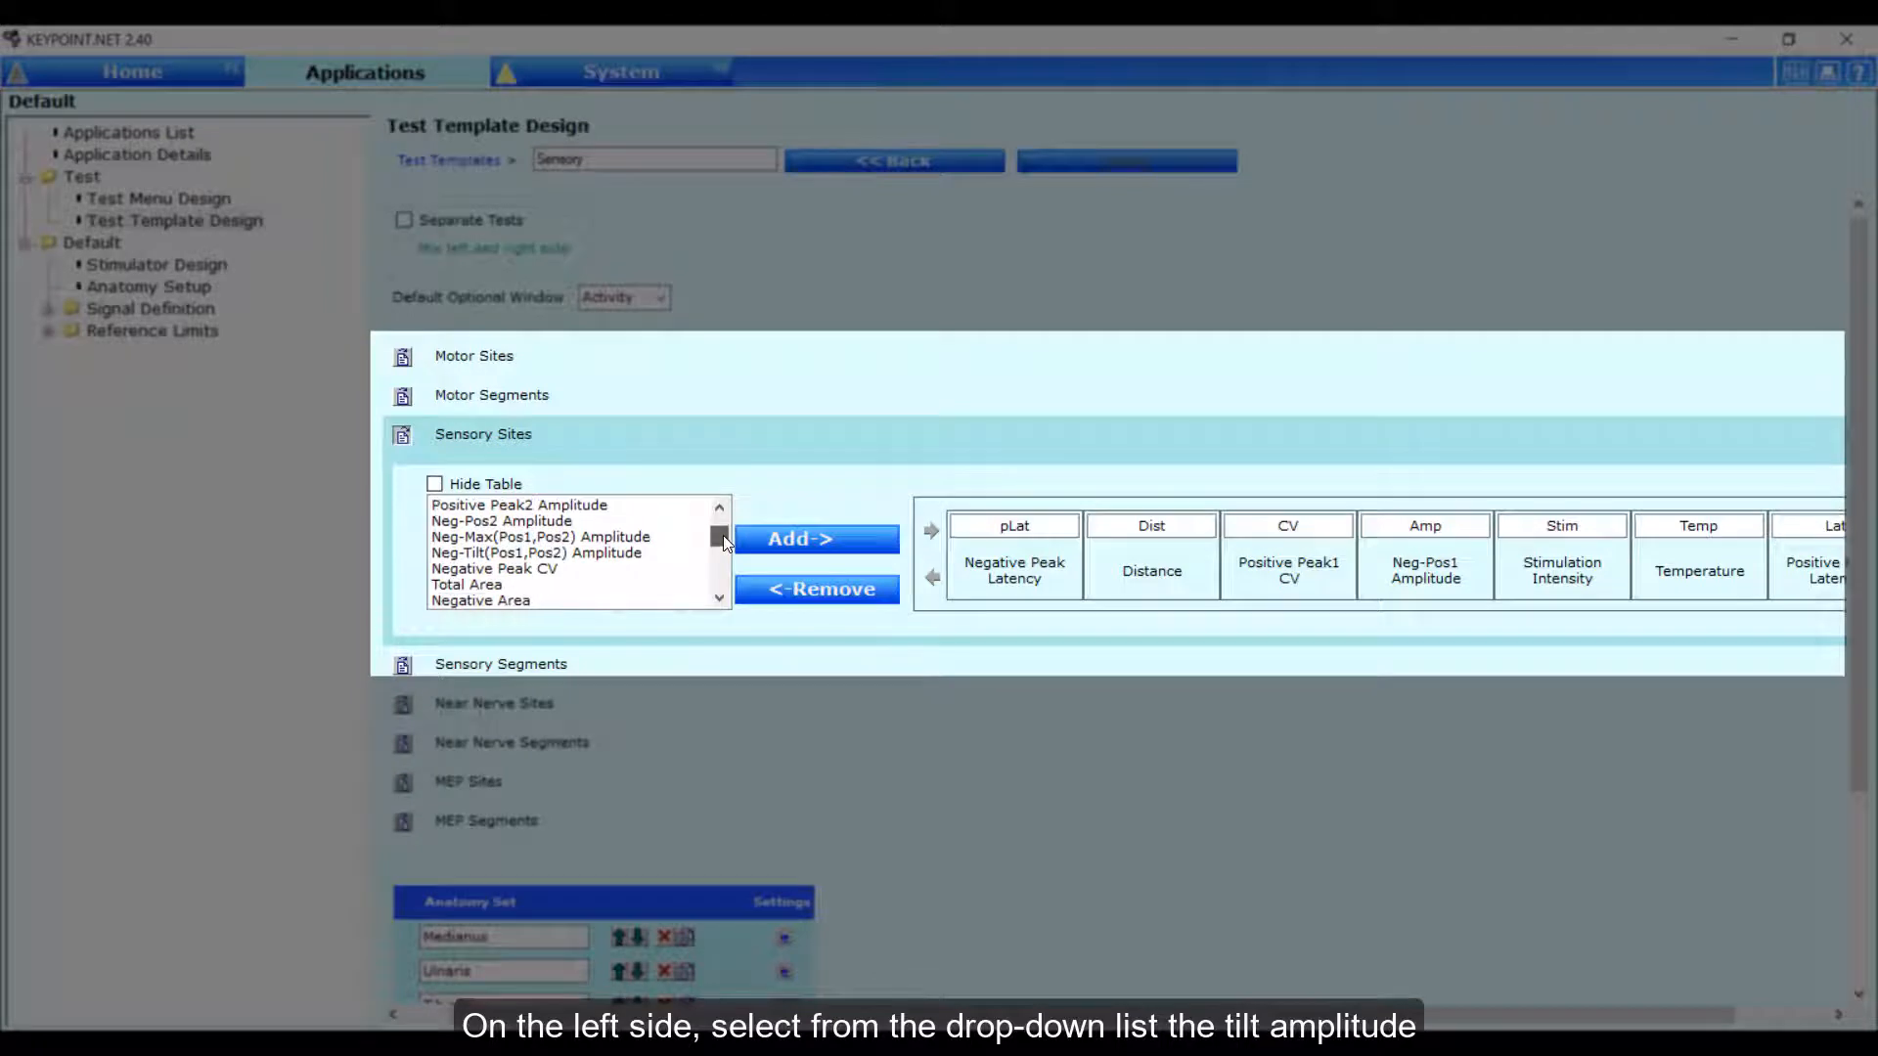
{"action": "left_click", "coordinate": [616, 555]}
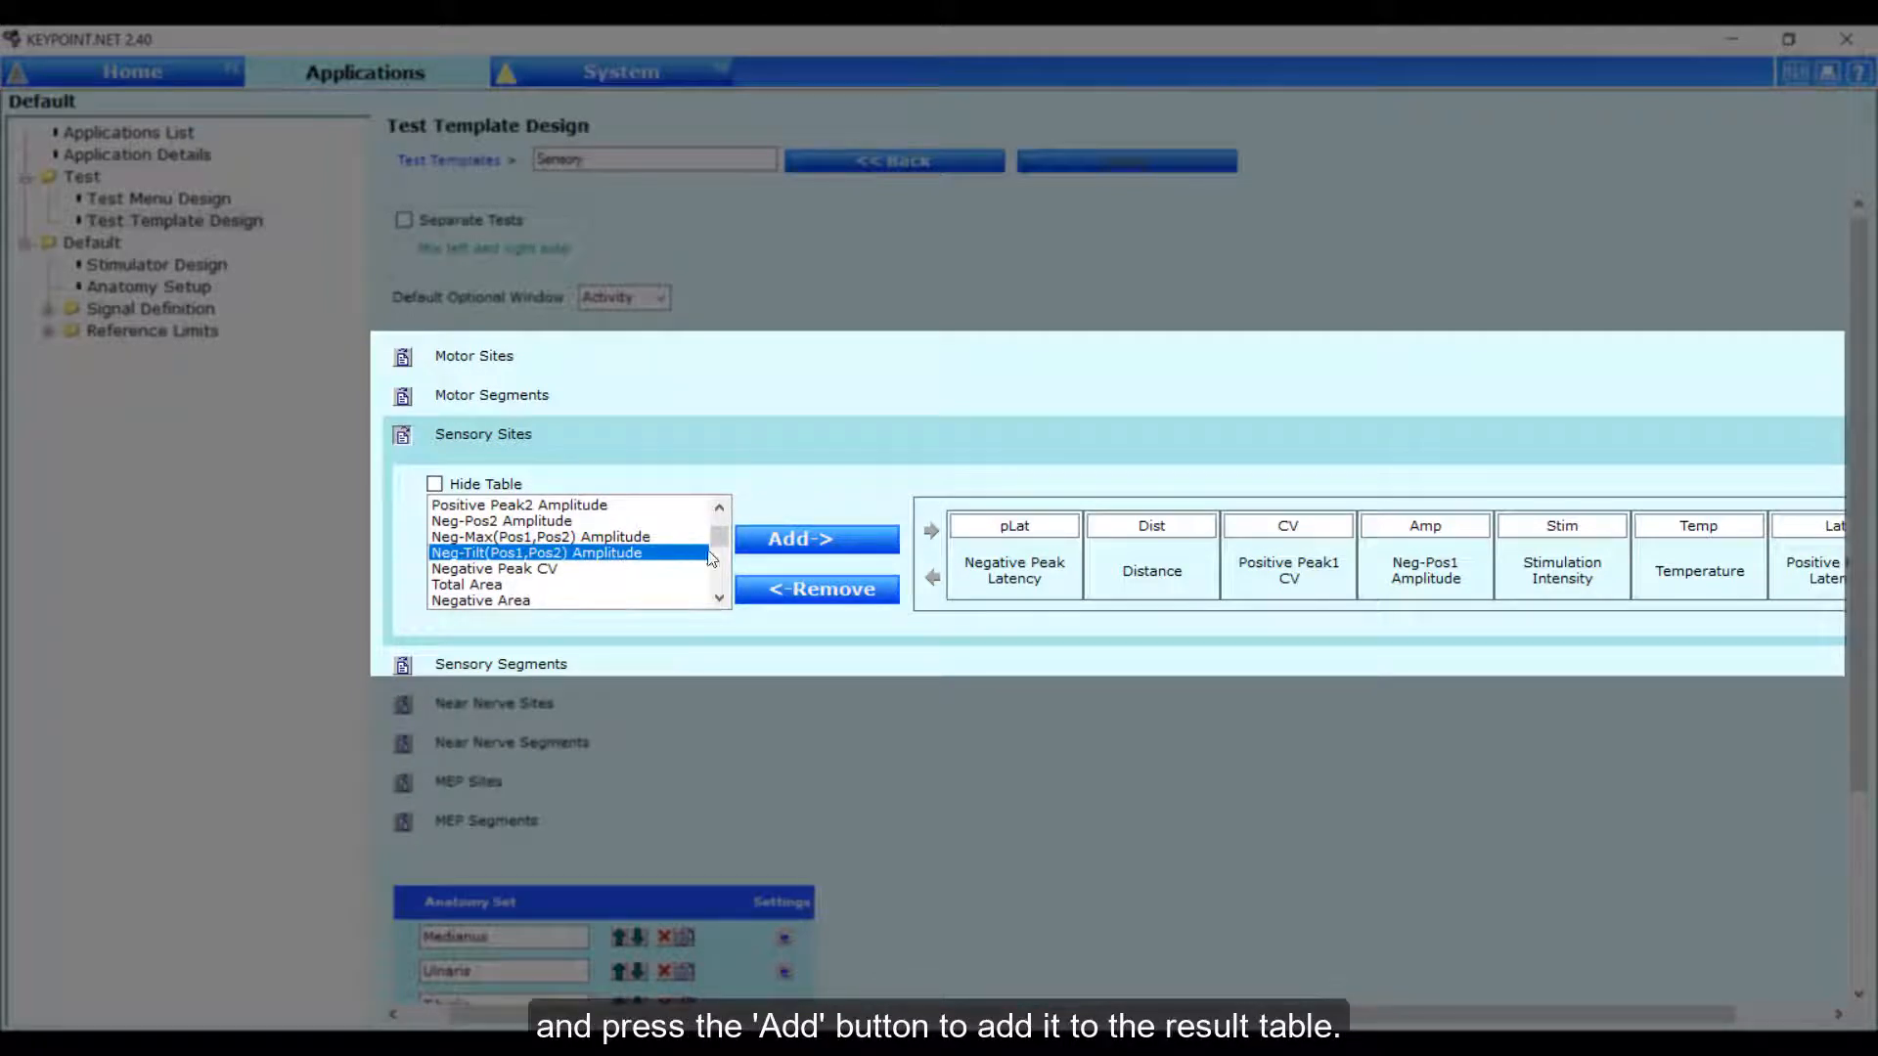
{"action": "left_click", "coordinate": [859, 545]}
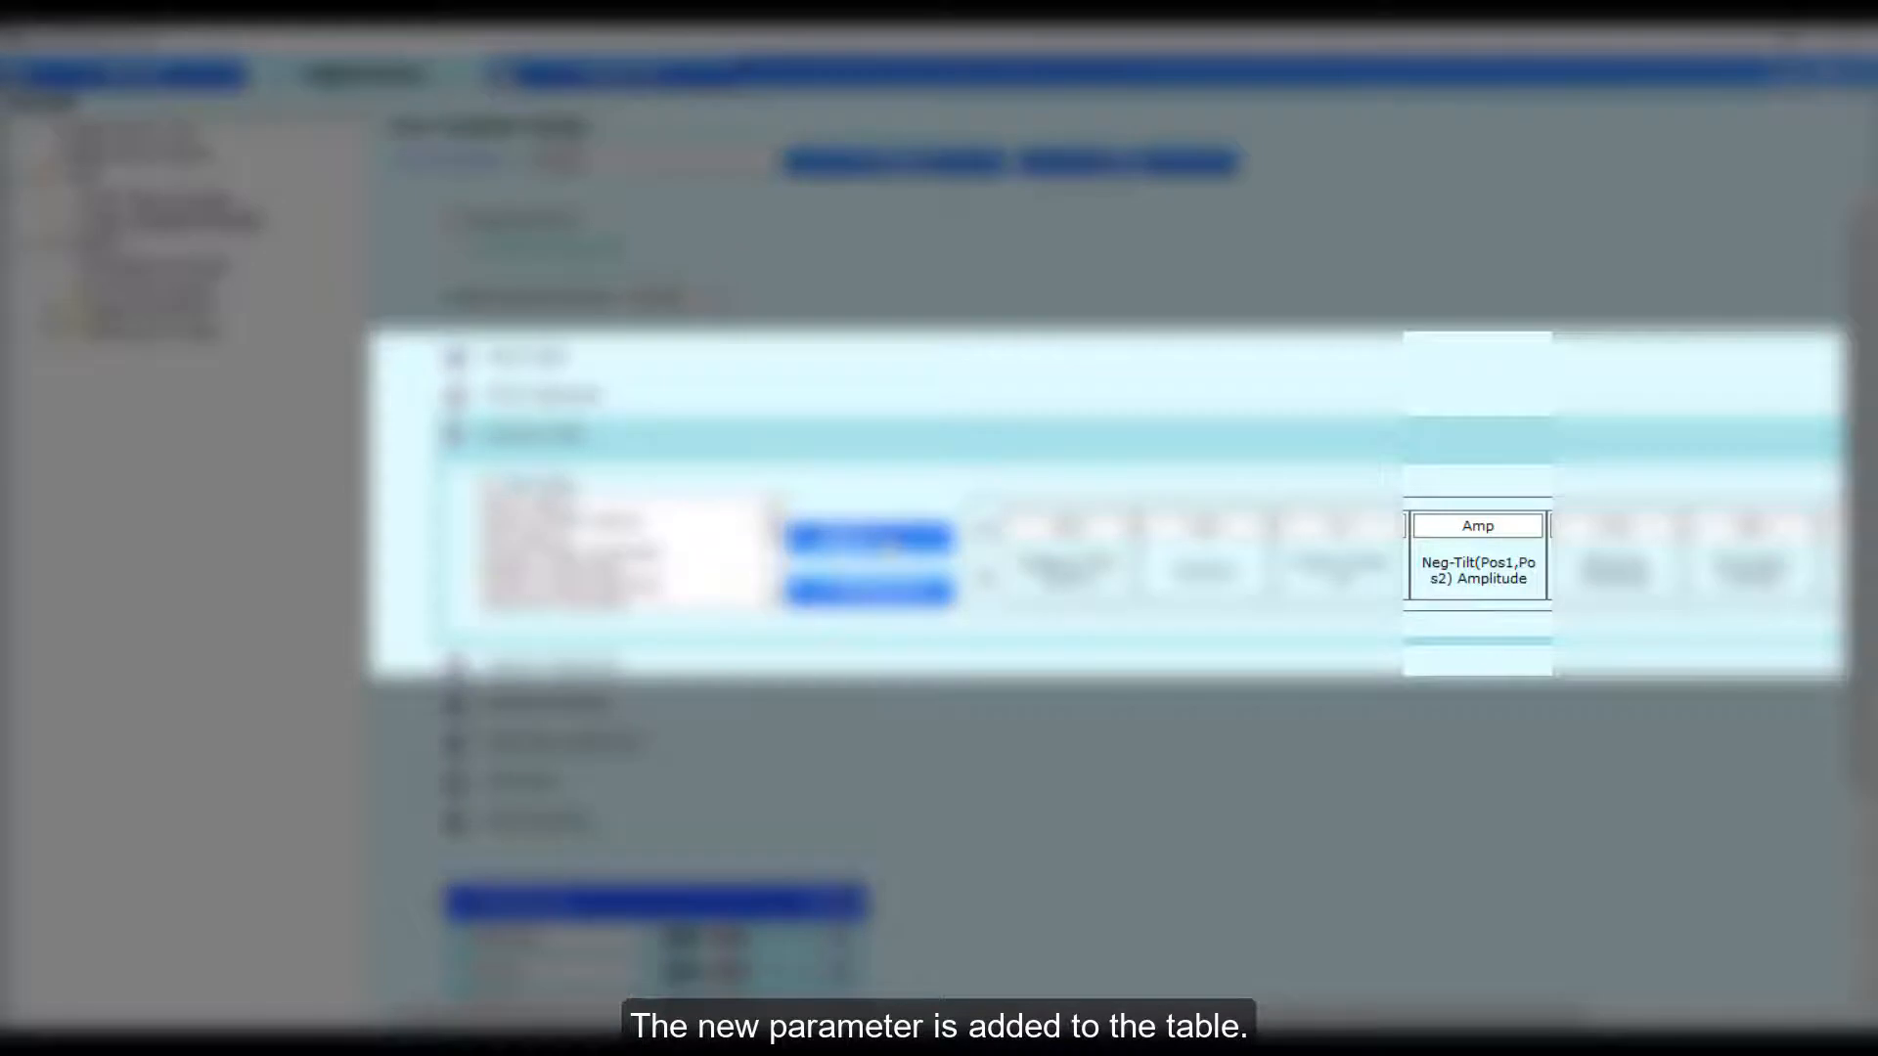
Rename the Neg-Tilt(Pos1,Pos2) Amplitude column header as "Tilt Amp" and save the template by returning to the home screen.
{"action": "left_click", "coordinate": [1451, 524]}
{"action": "type", "text": "Tilt"}
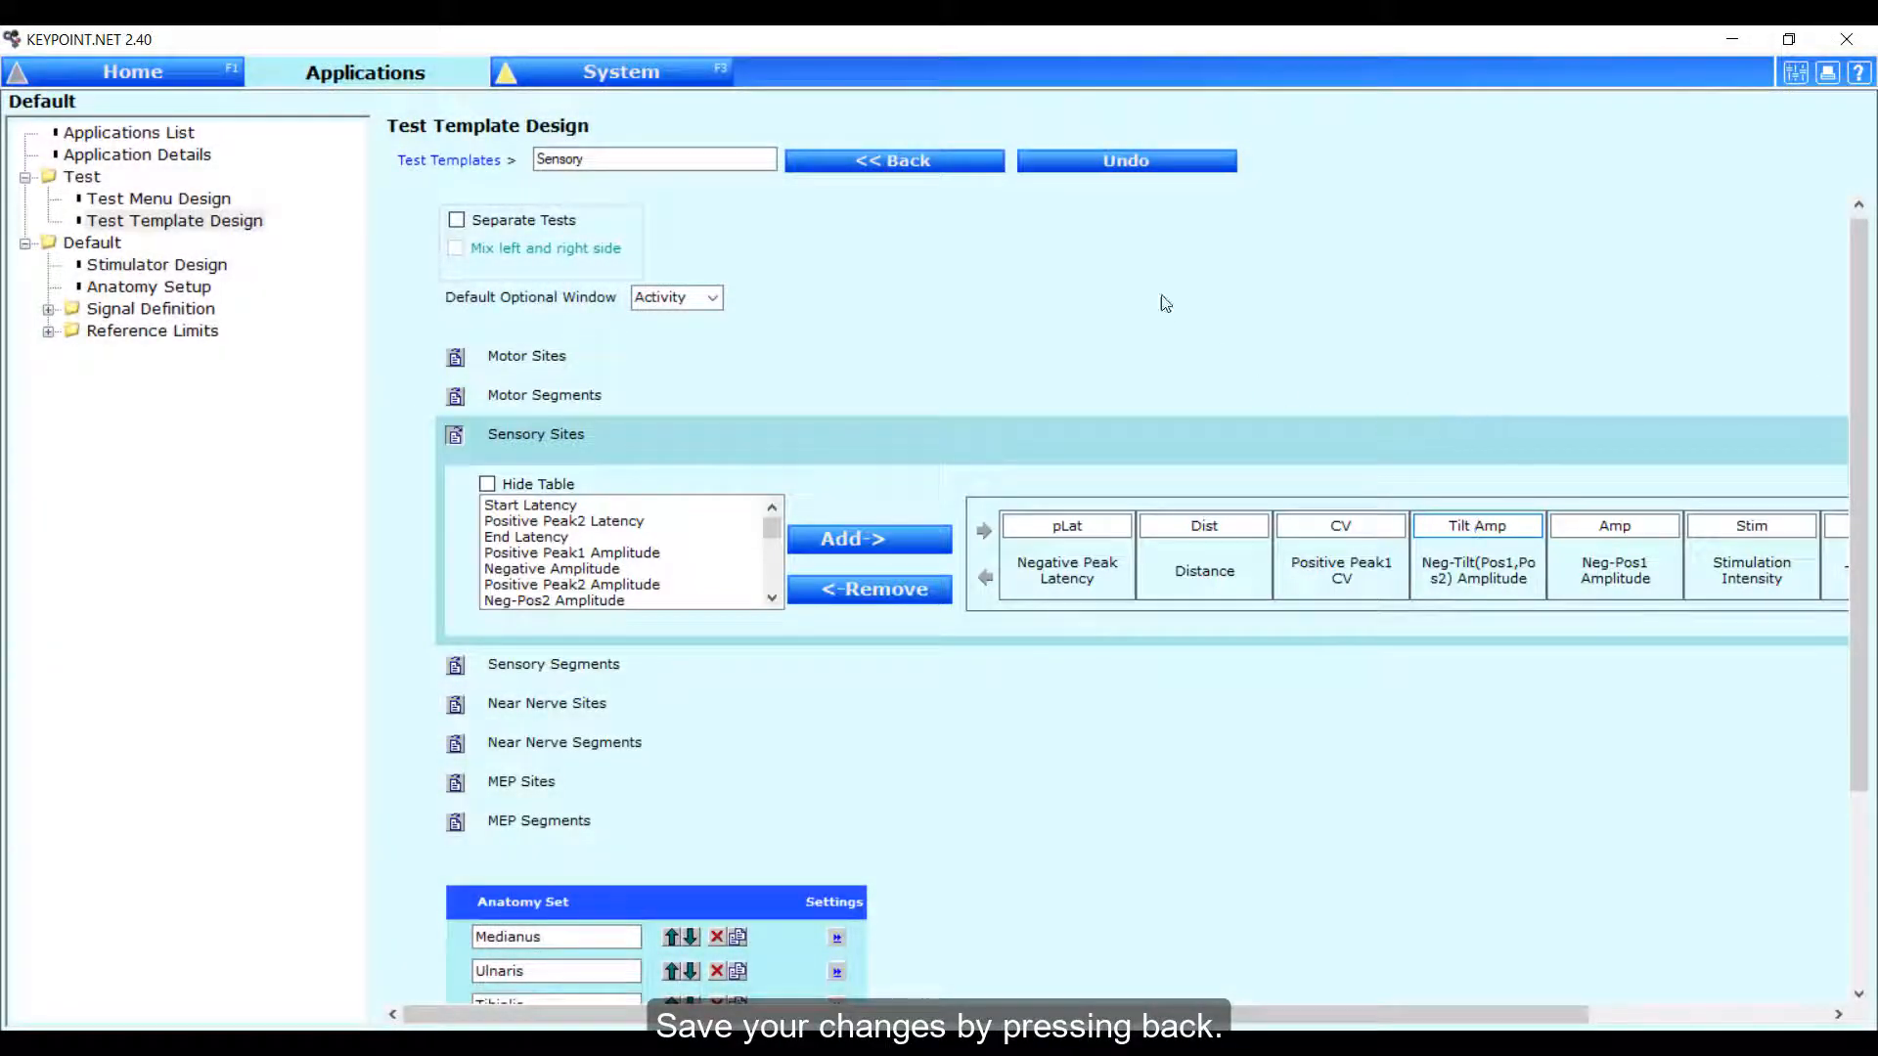
{"action": "left_click", "coordinate": [969, 162]}
{"action": "left_click", "coordinate": [147, 76]}
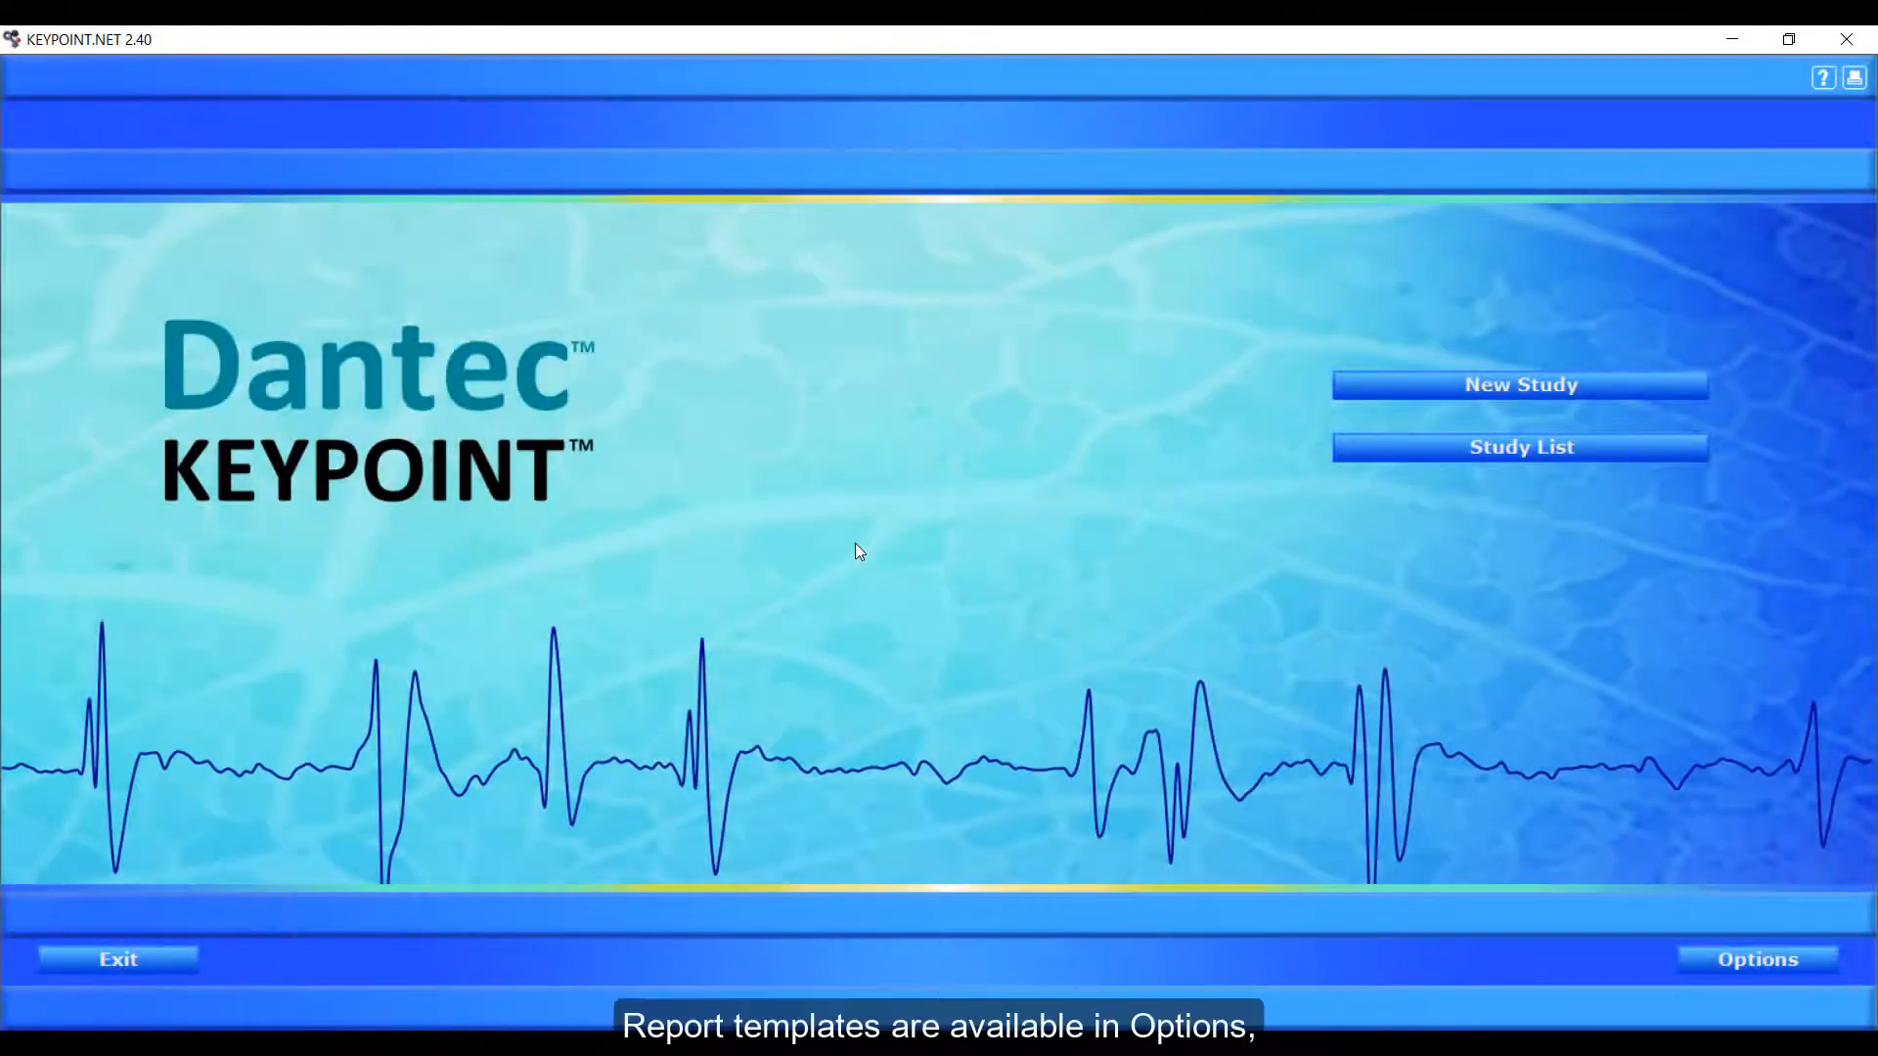
Open the NC Data - Sensory element of the CompactReport210 report template for editing.
{"action": "left_click", "coordinate": [1747, 960]}
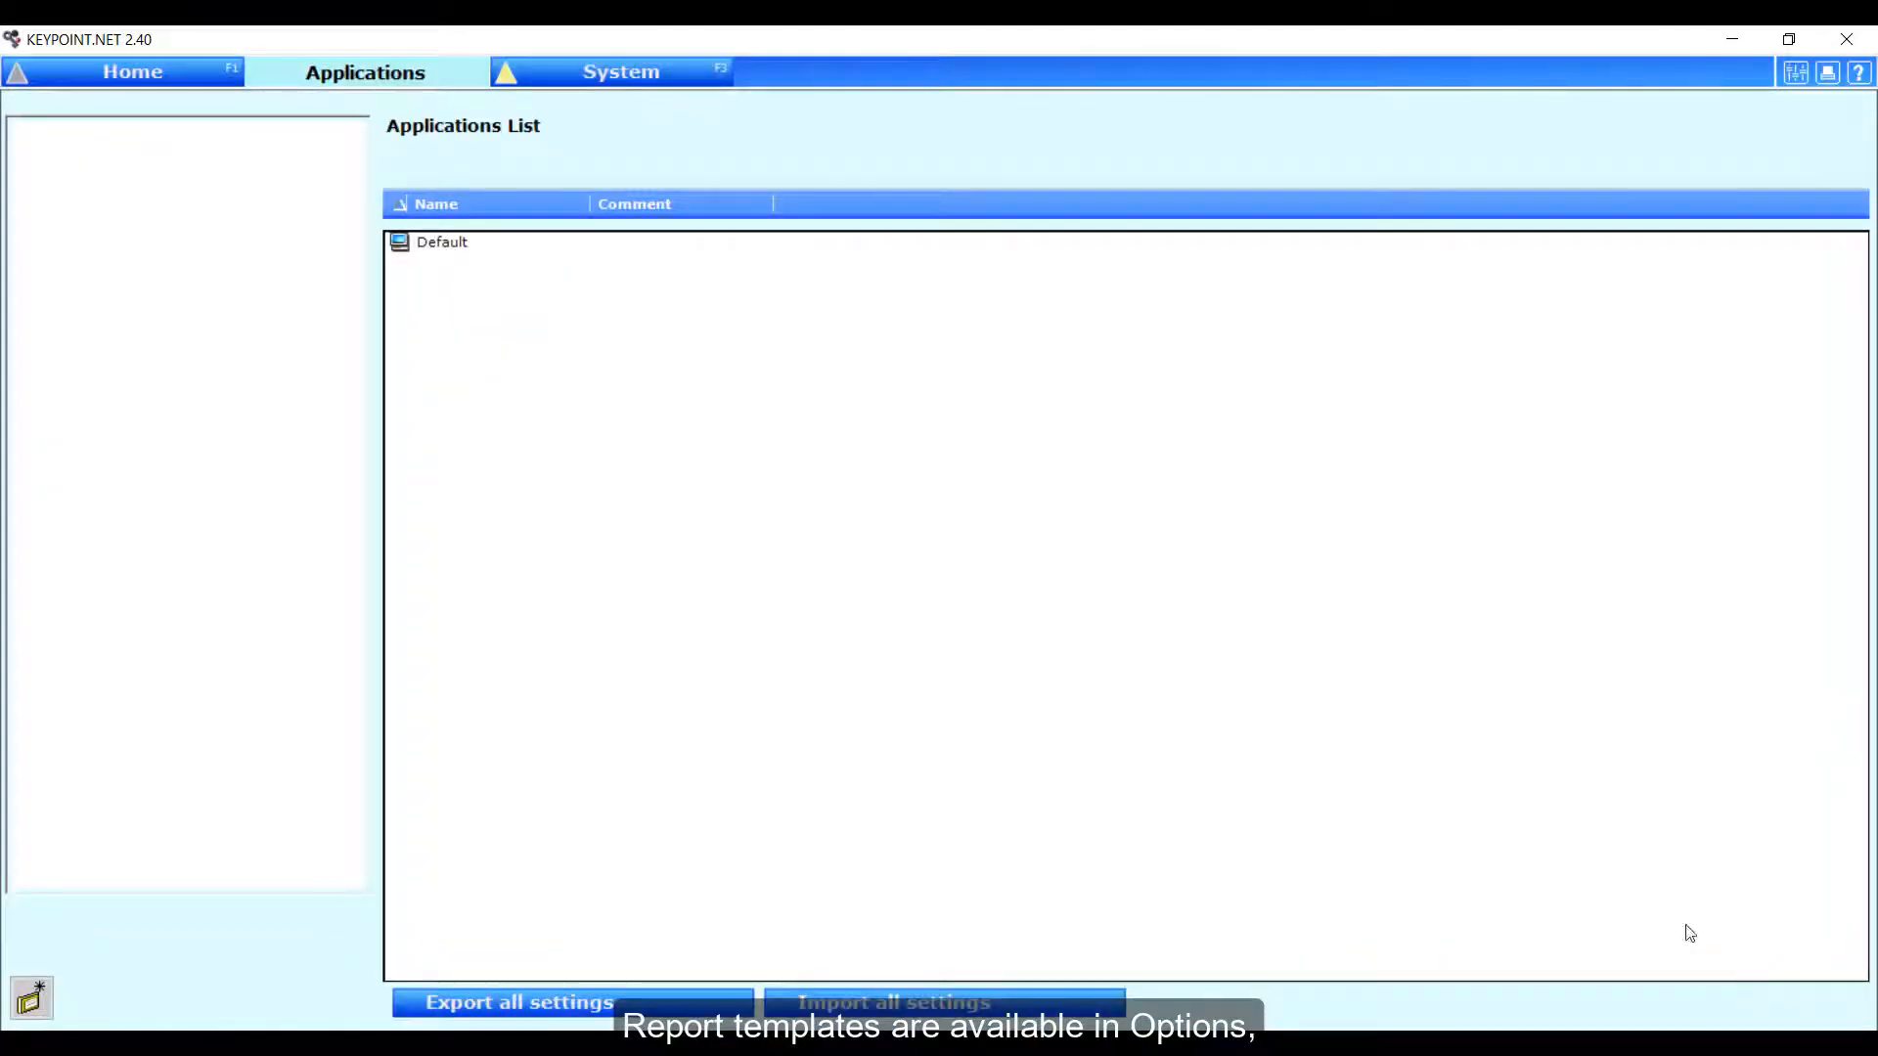
{"action": "left_click", "coordinate": [616, 77]}
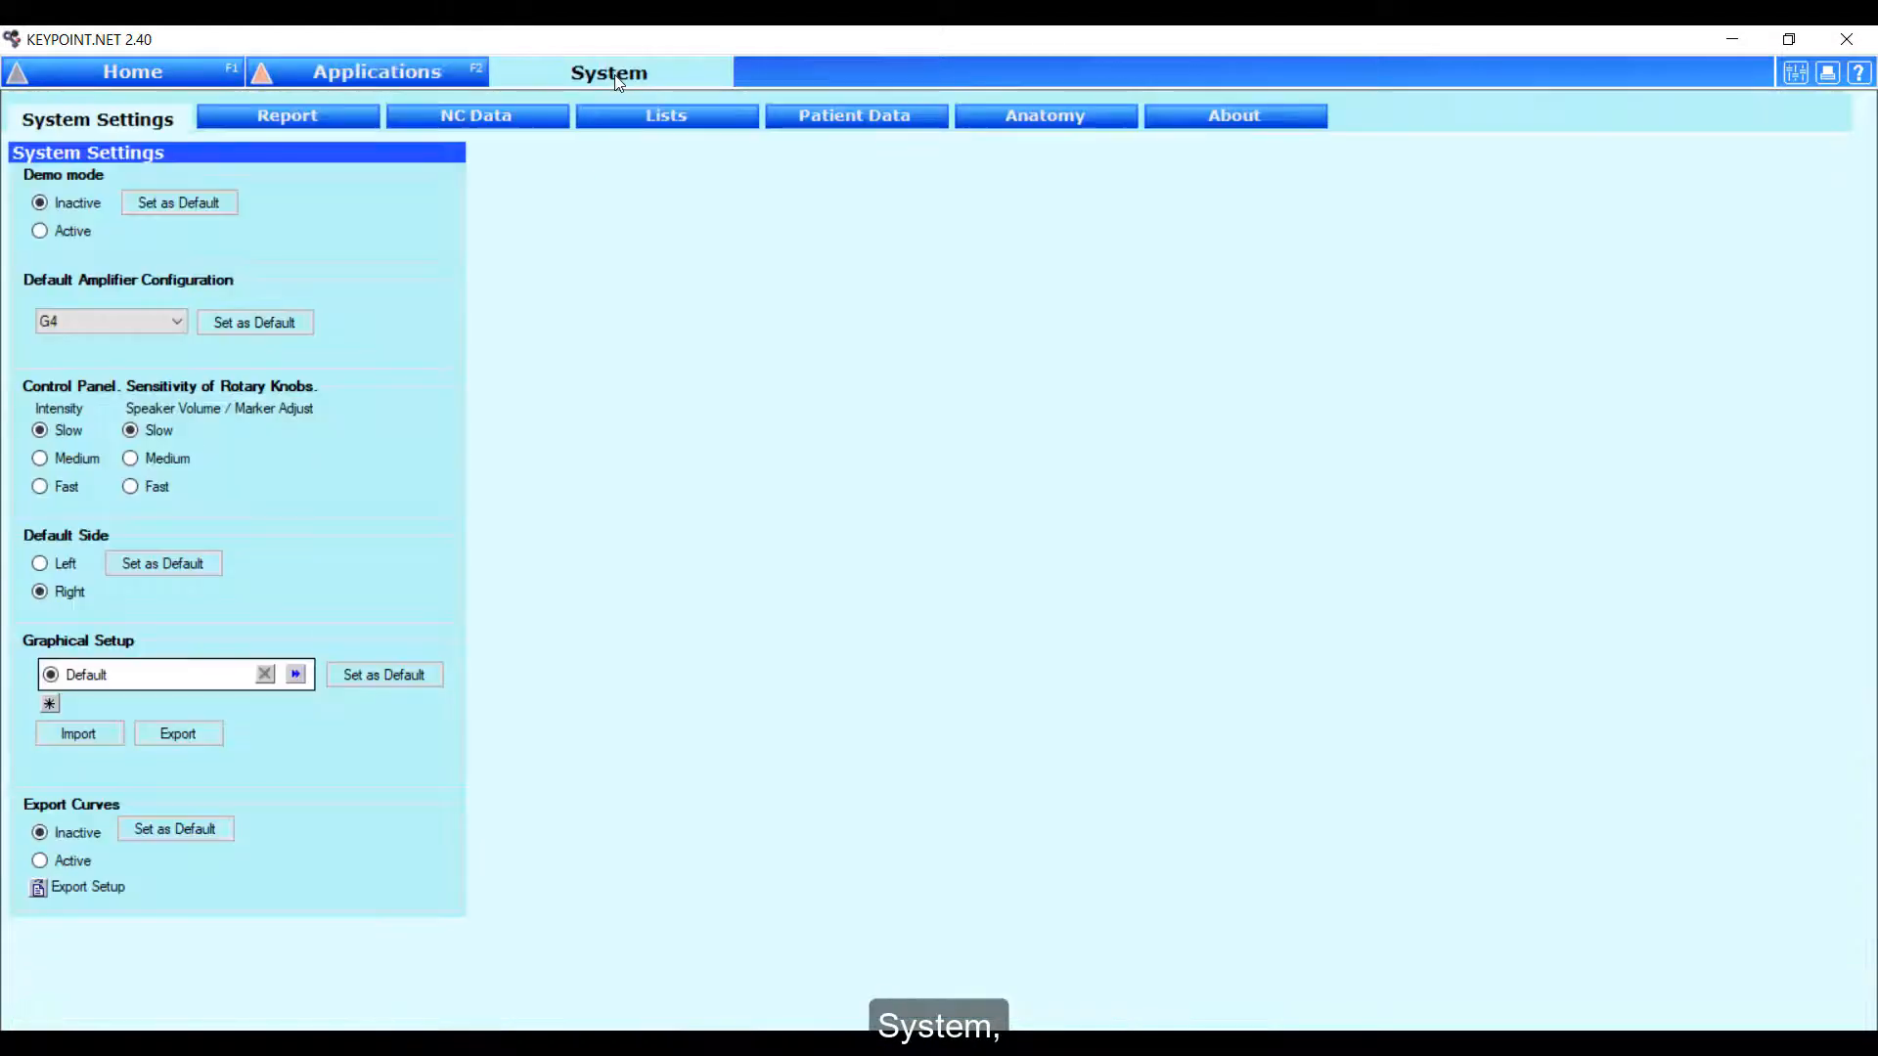
{"action": "left_click", "coordinate": [308, 121]}
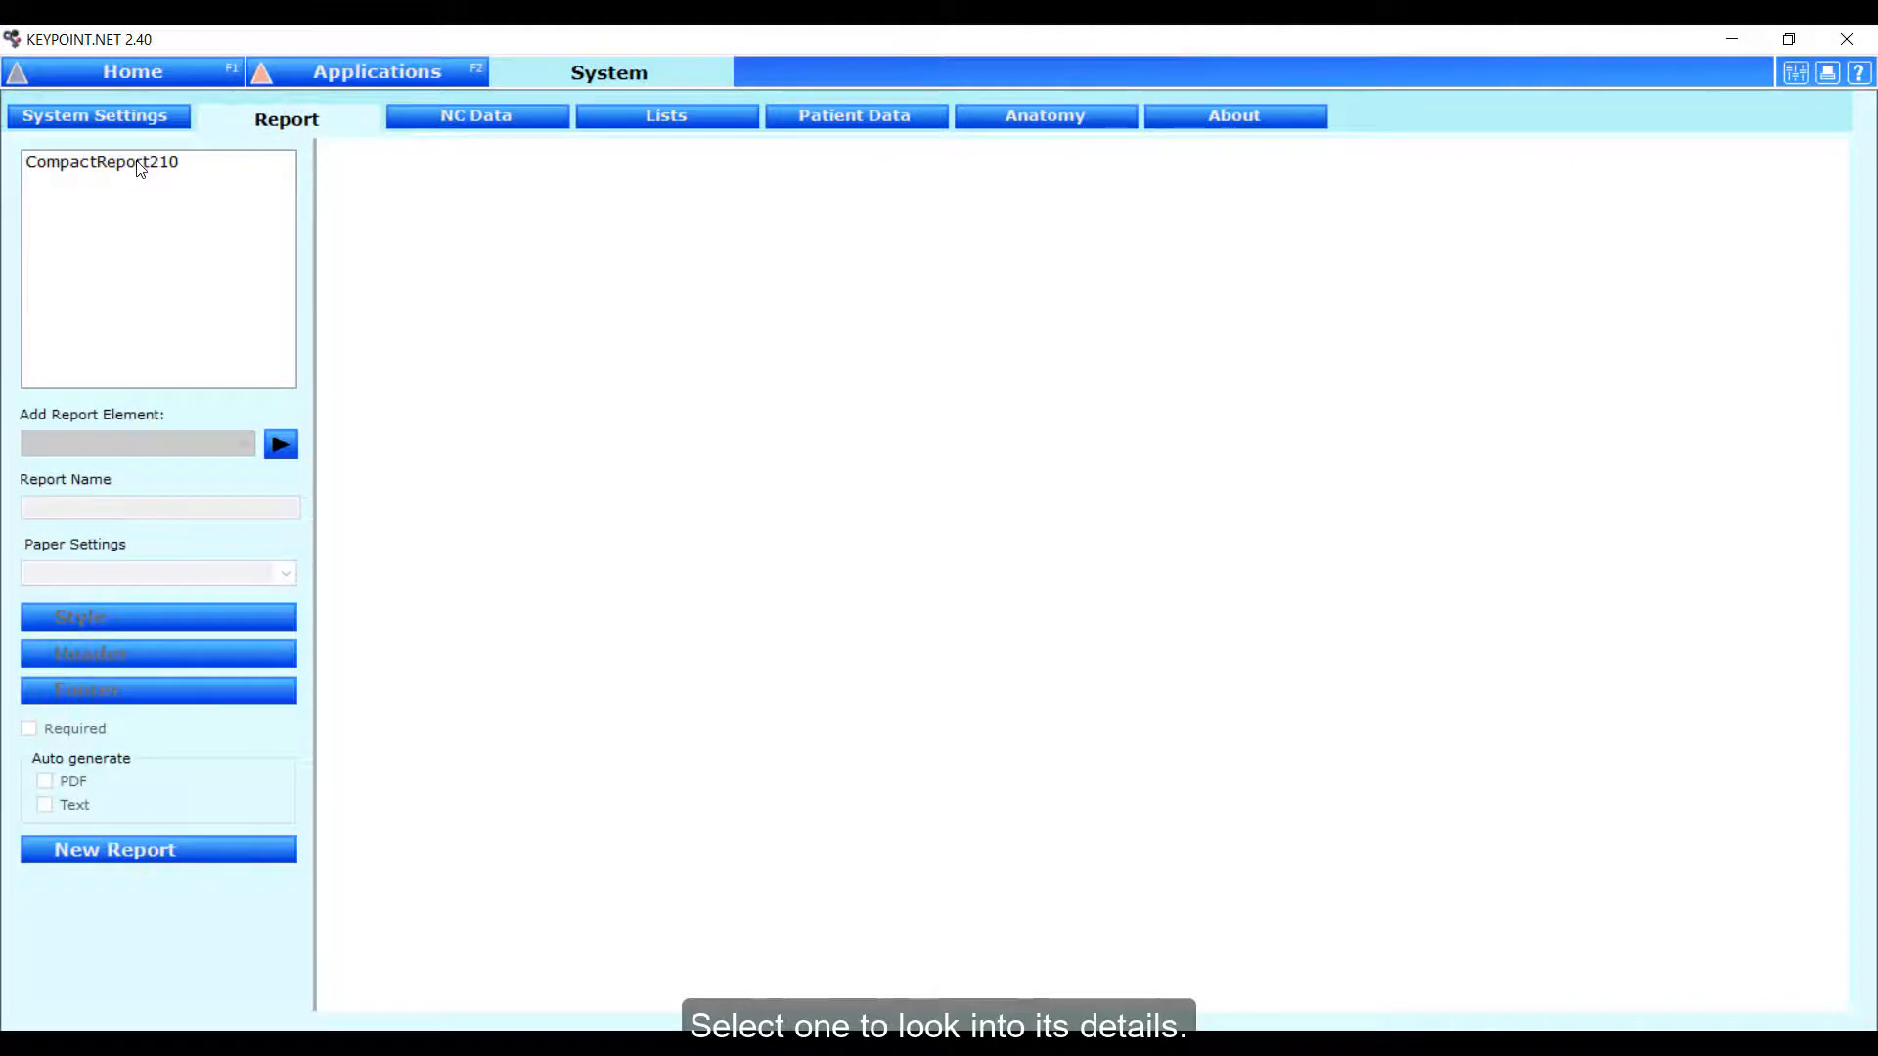
{"action": "left_click", "coordinate": [141, 164]}
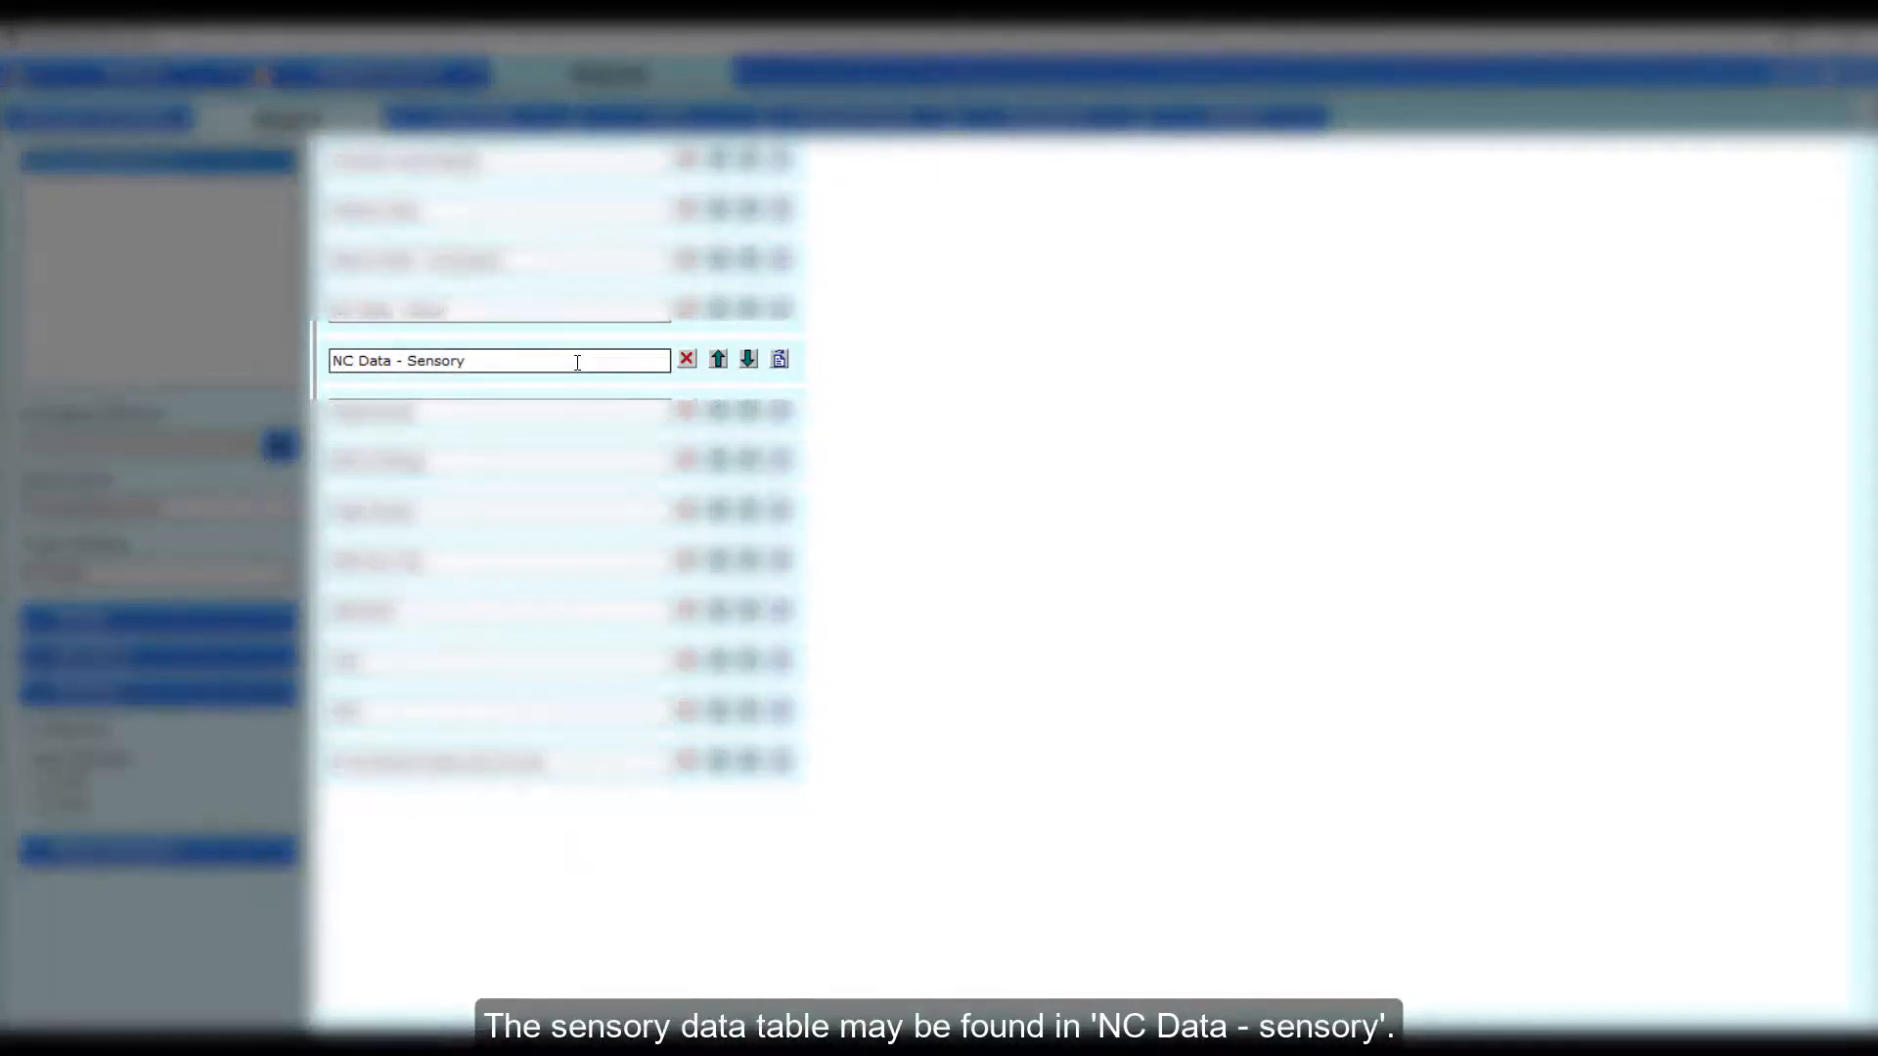
{"action": "left_click", "coordinate": [780, 361]}
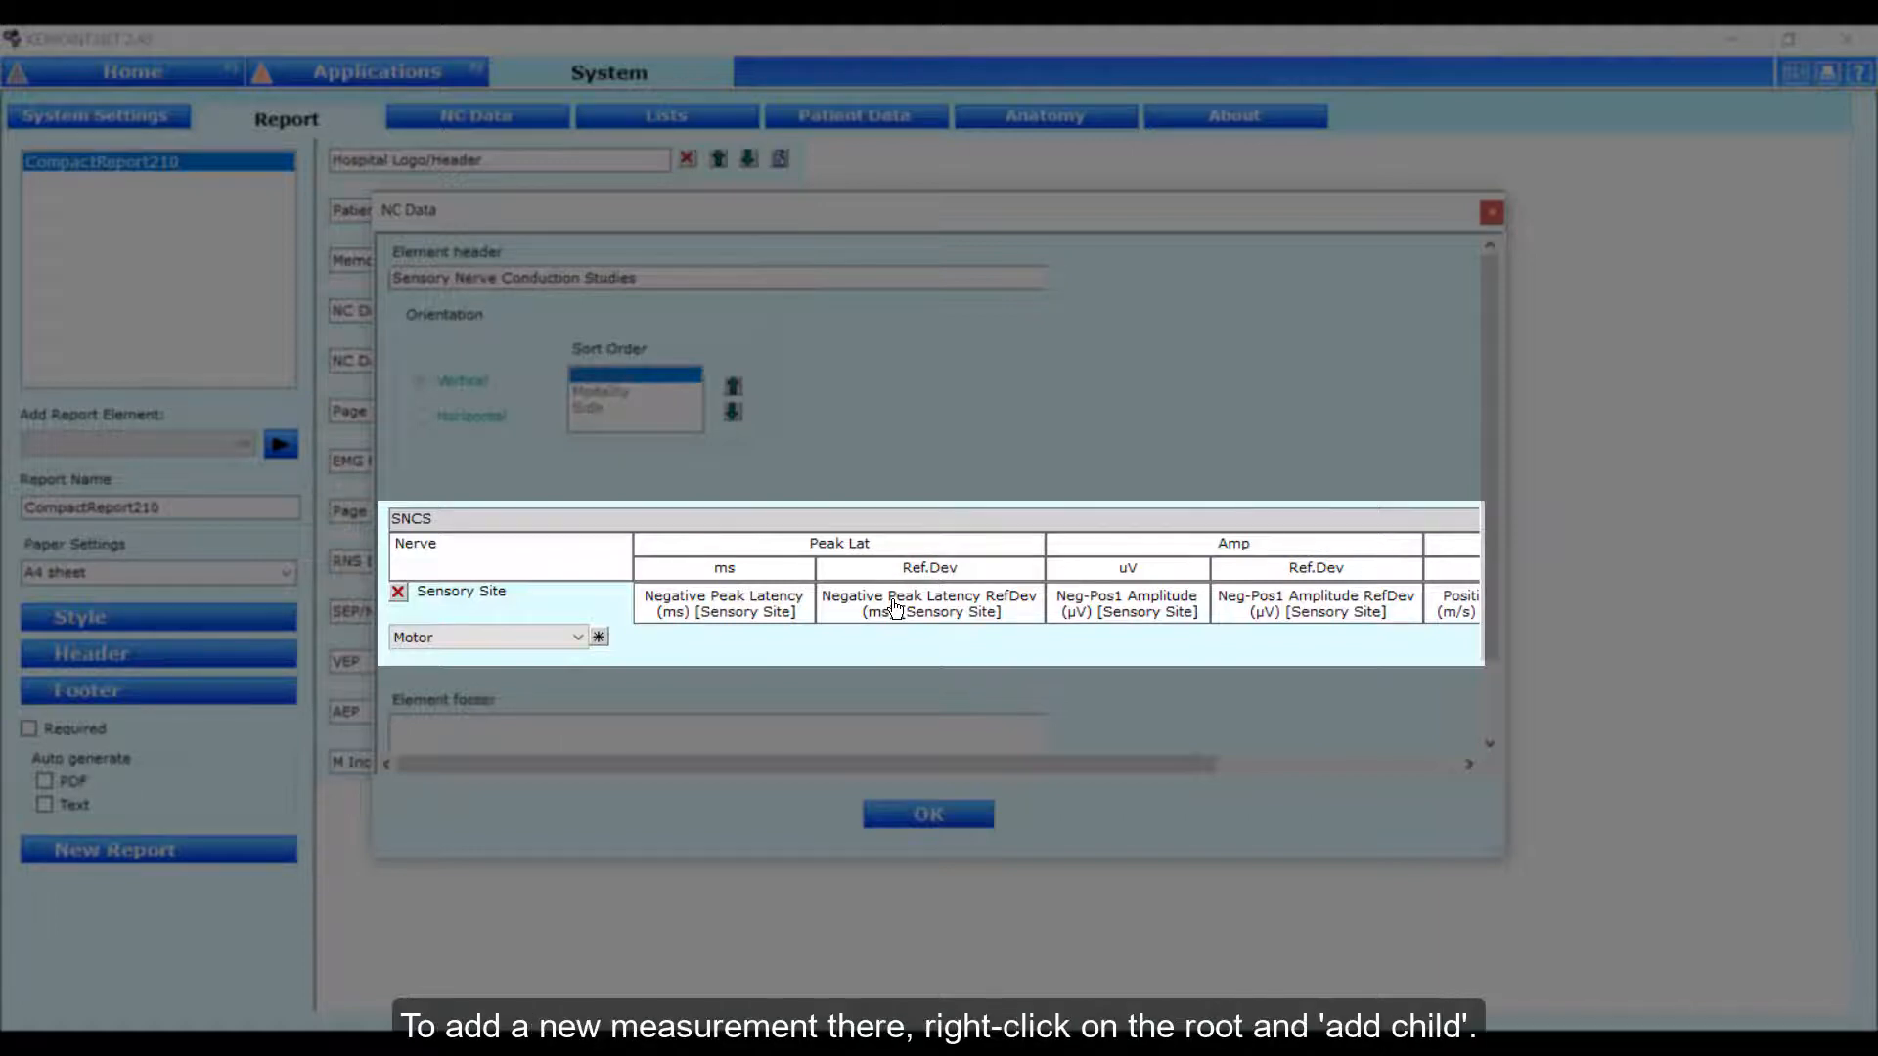
Add a new column to the SNCS table root and give it a child cell for a two-line header.
{"action": "right_click", "coordinate": [905, 518]}
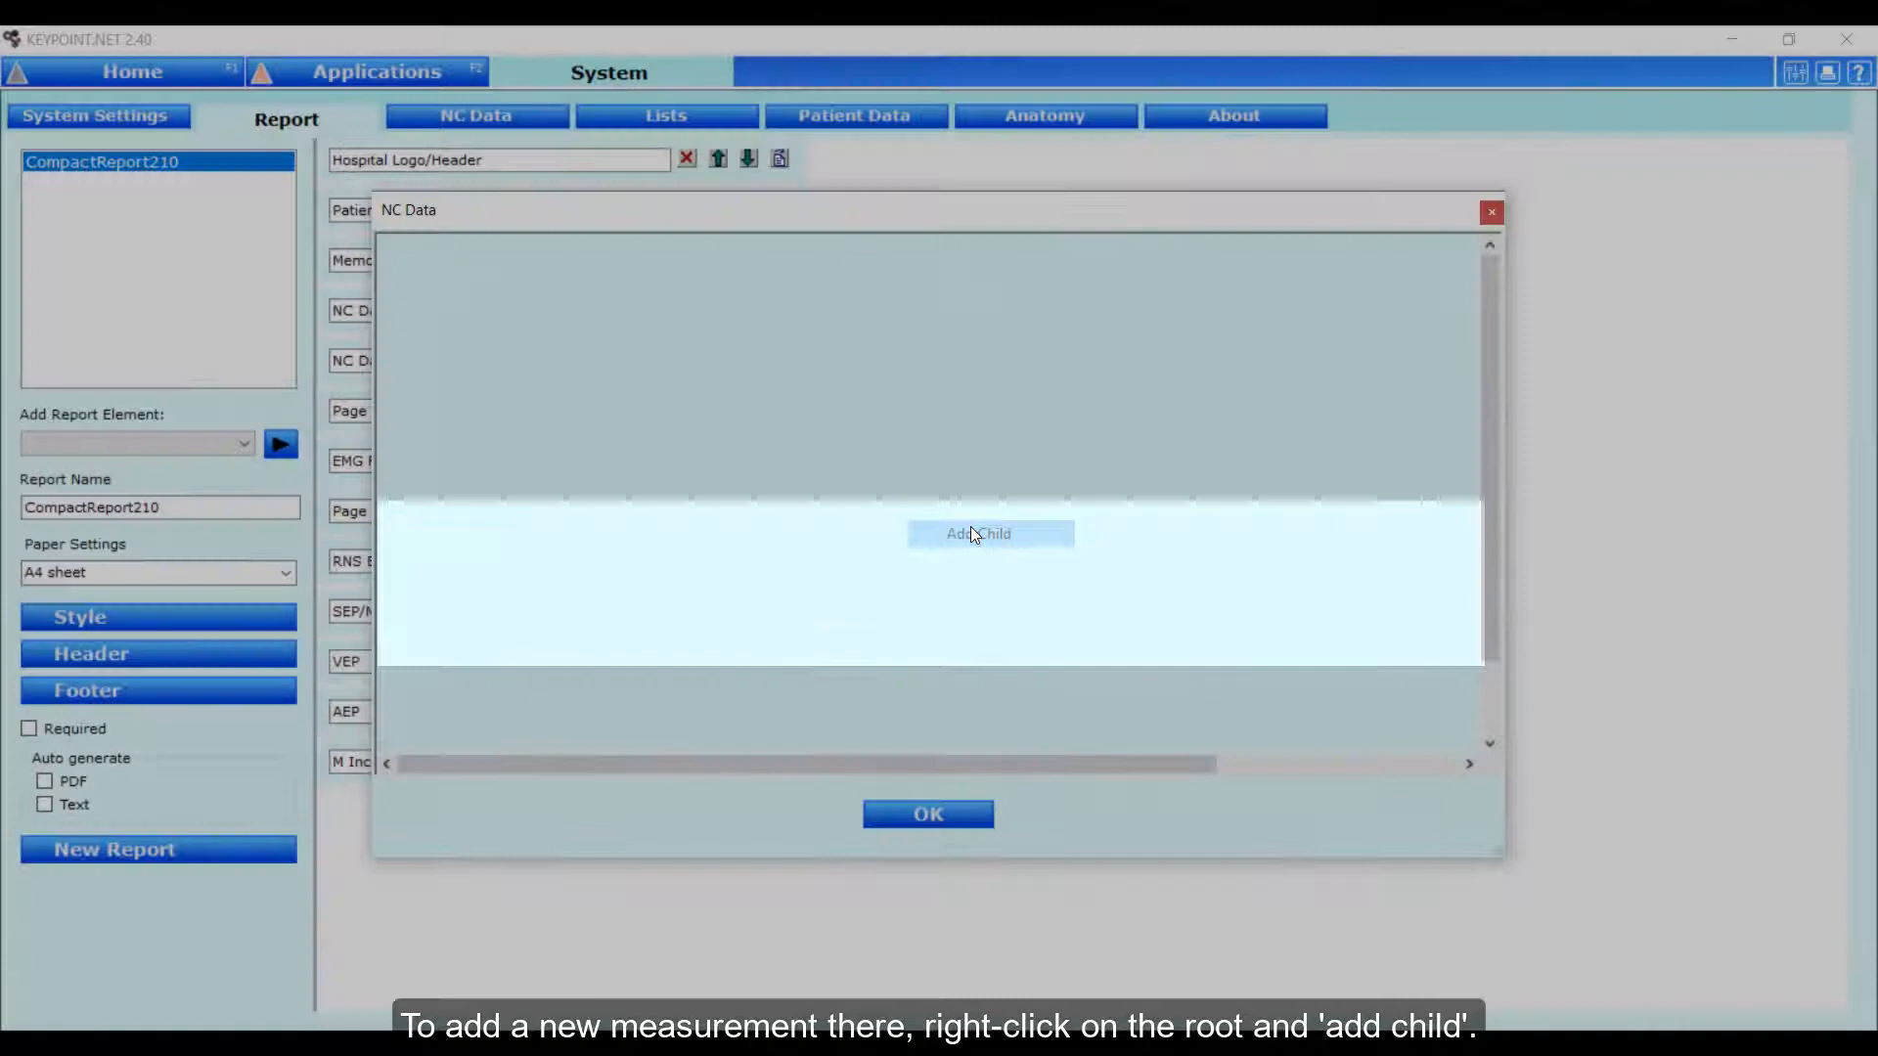
{"action": "left_click", "coordinate": [975, 534]}
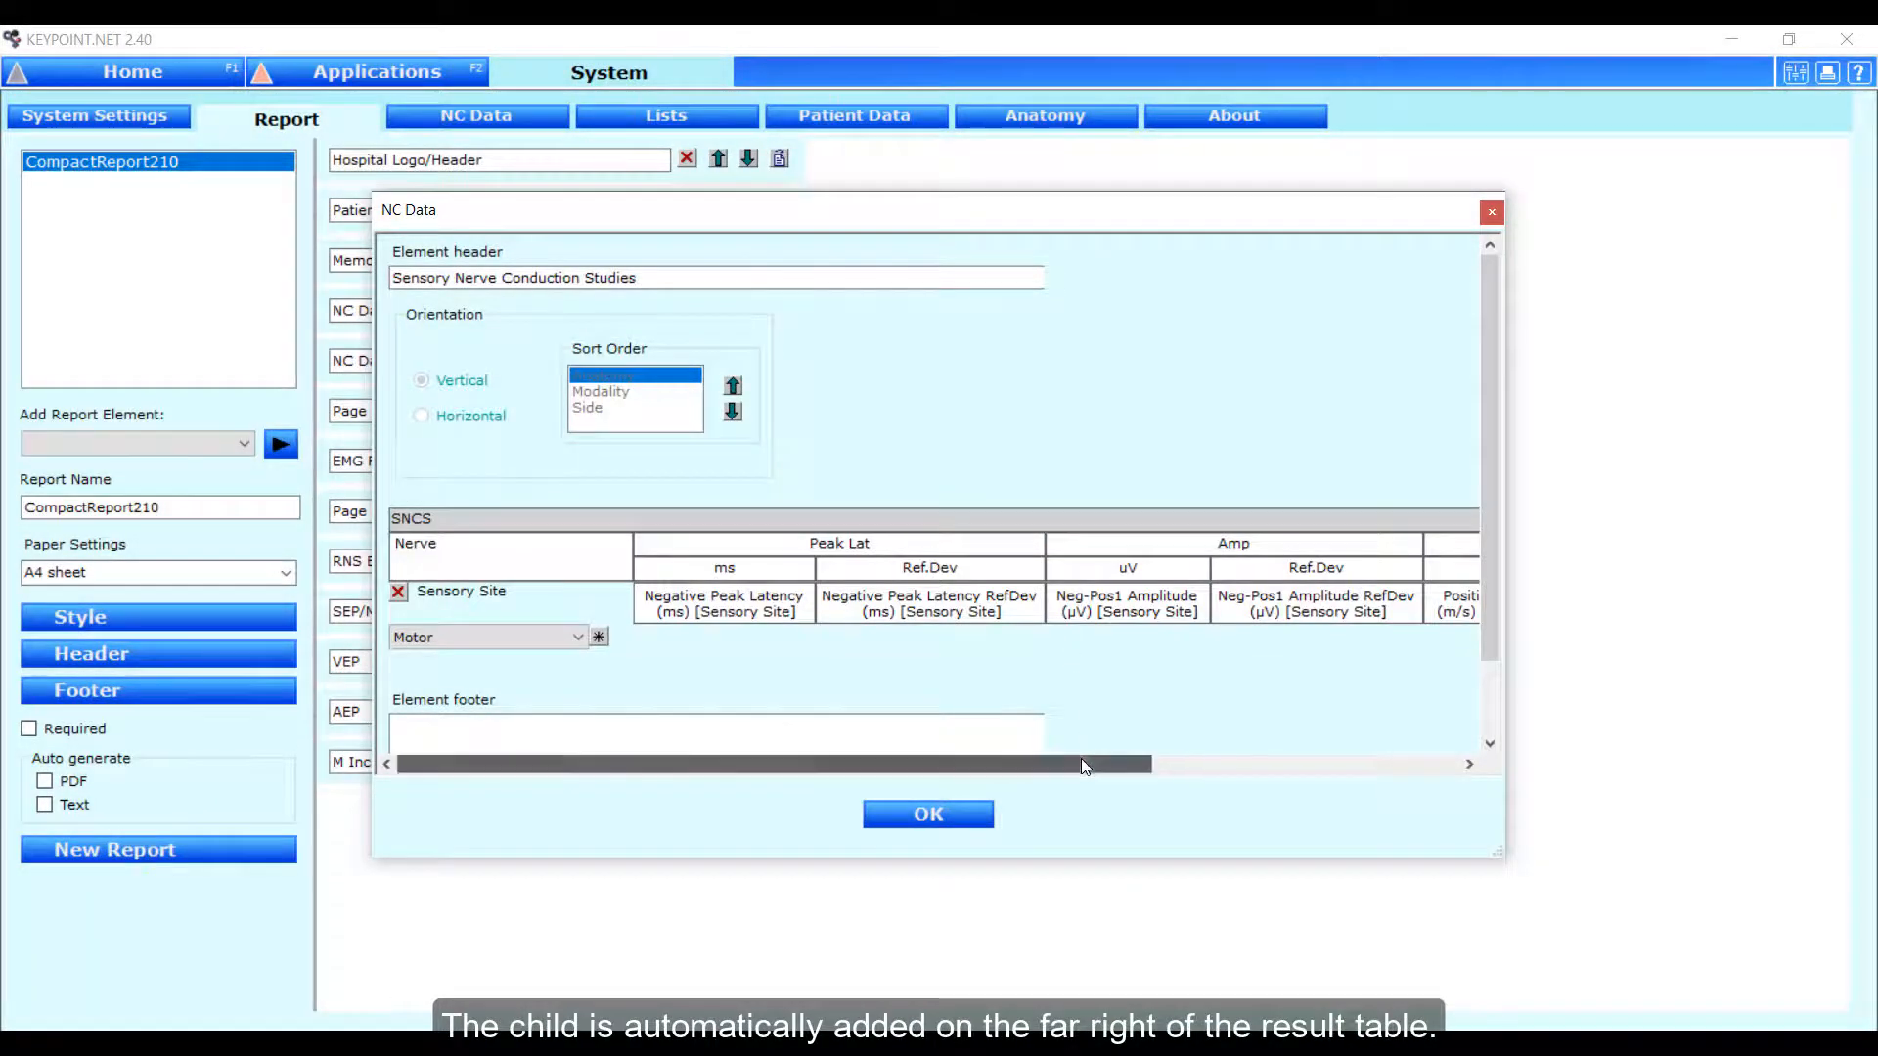
{"action": "left_click_drag", "start_coordinate": [1082, 759], "coordinate": [1404, 765]}
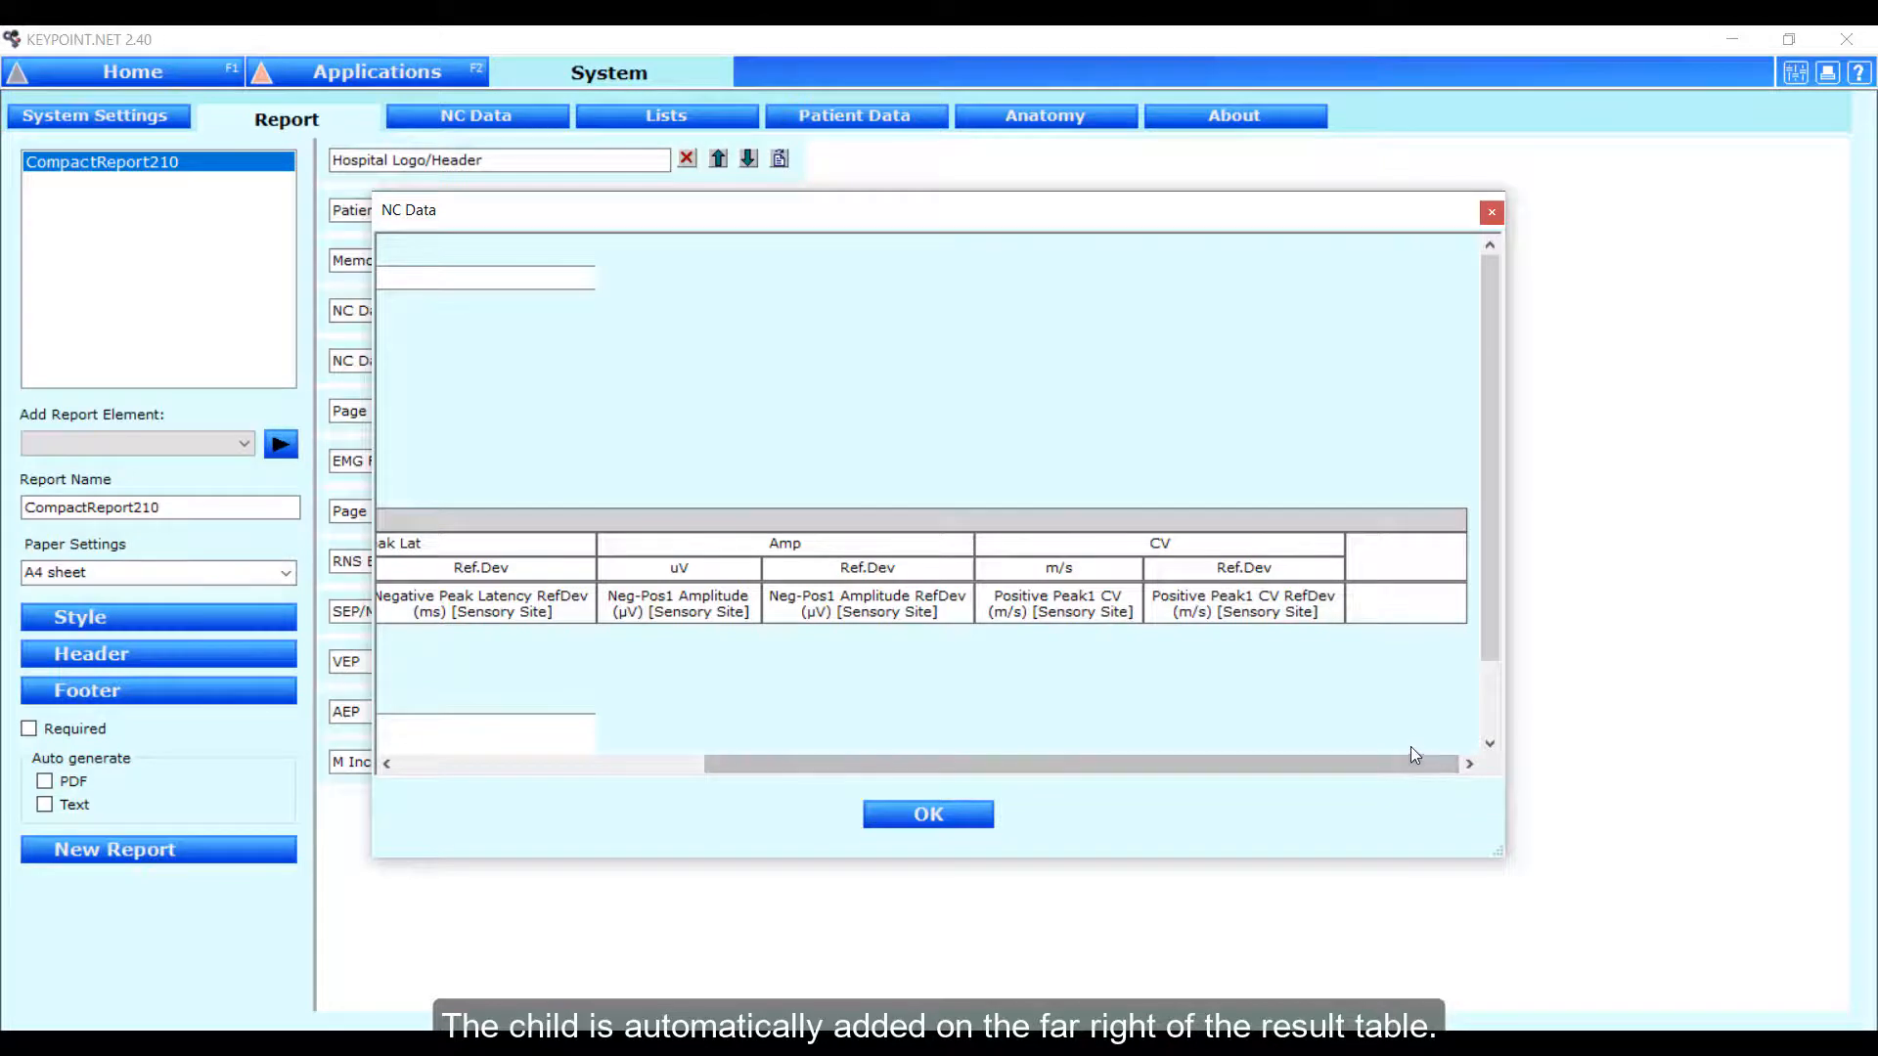
{"action": "right_click", "coordinate": [1411, 548]}
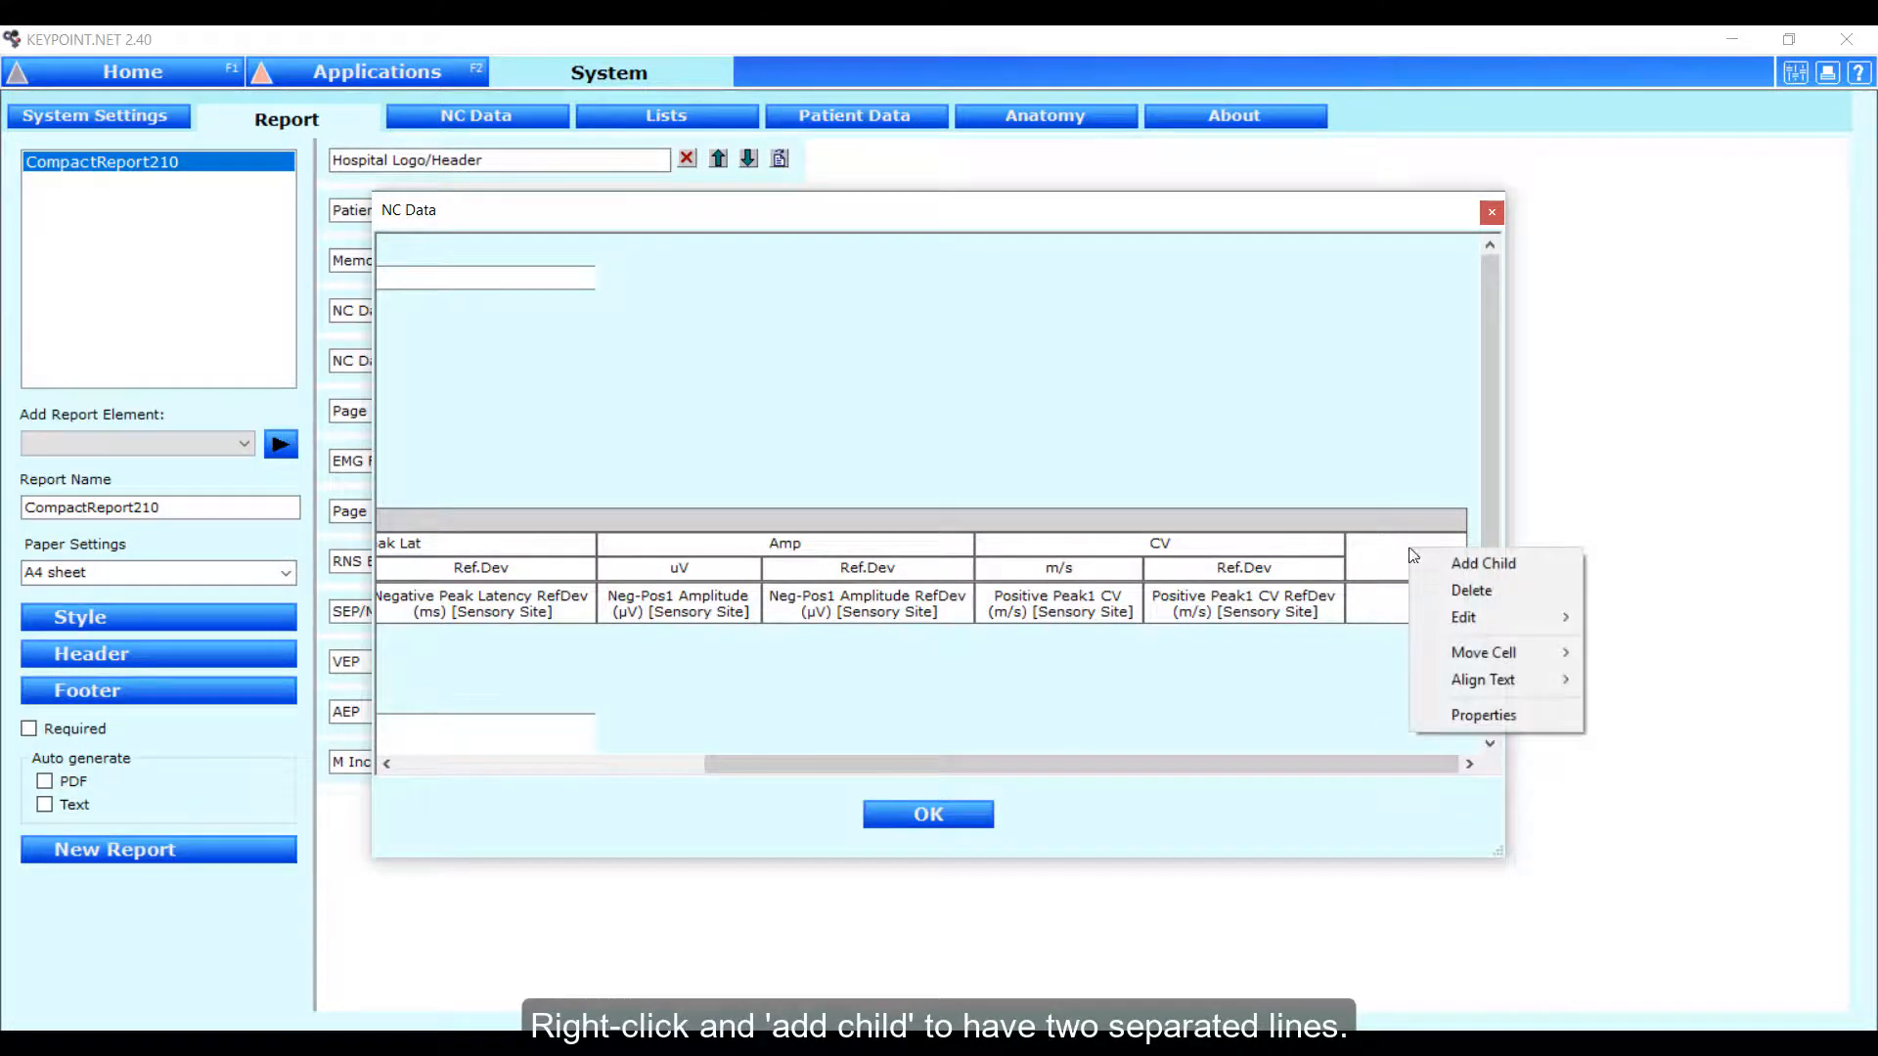
{"action": "left_click", "coordinate": [1435, 555]}
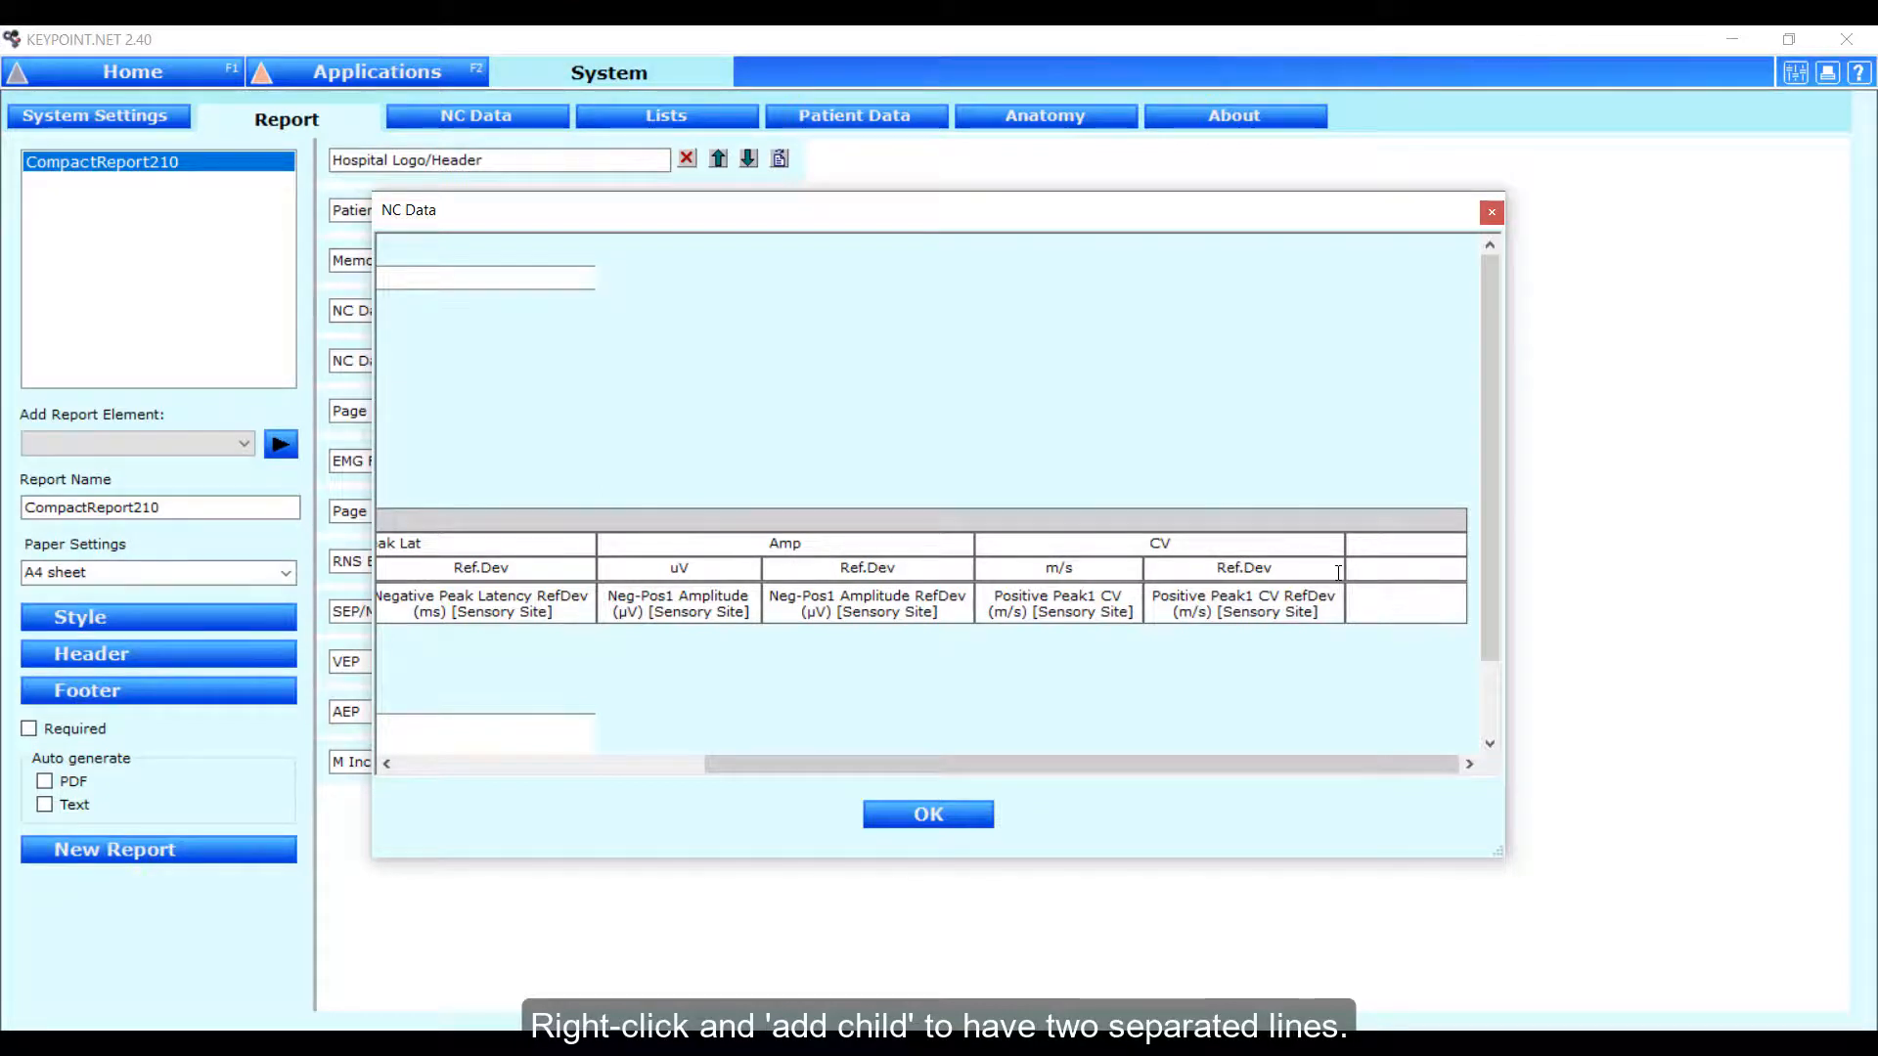
Label the new SNCS column "Tilt amp" with the unit "uV" beneath it.
{"action": "type", "text": "Til"}
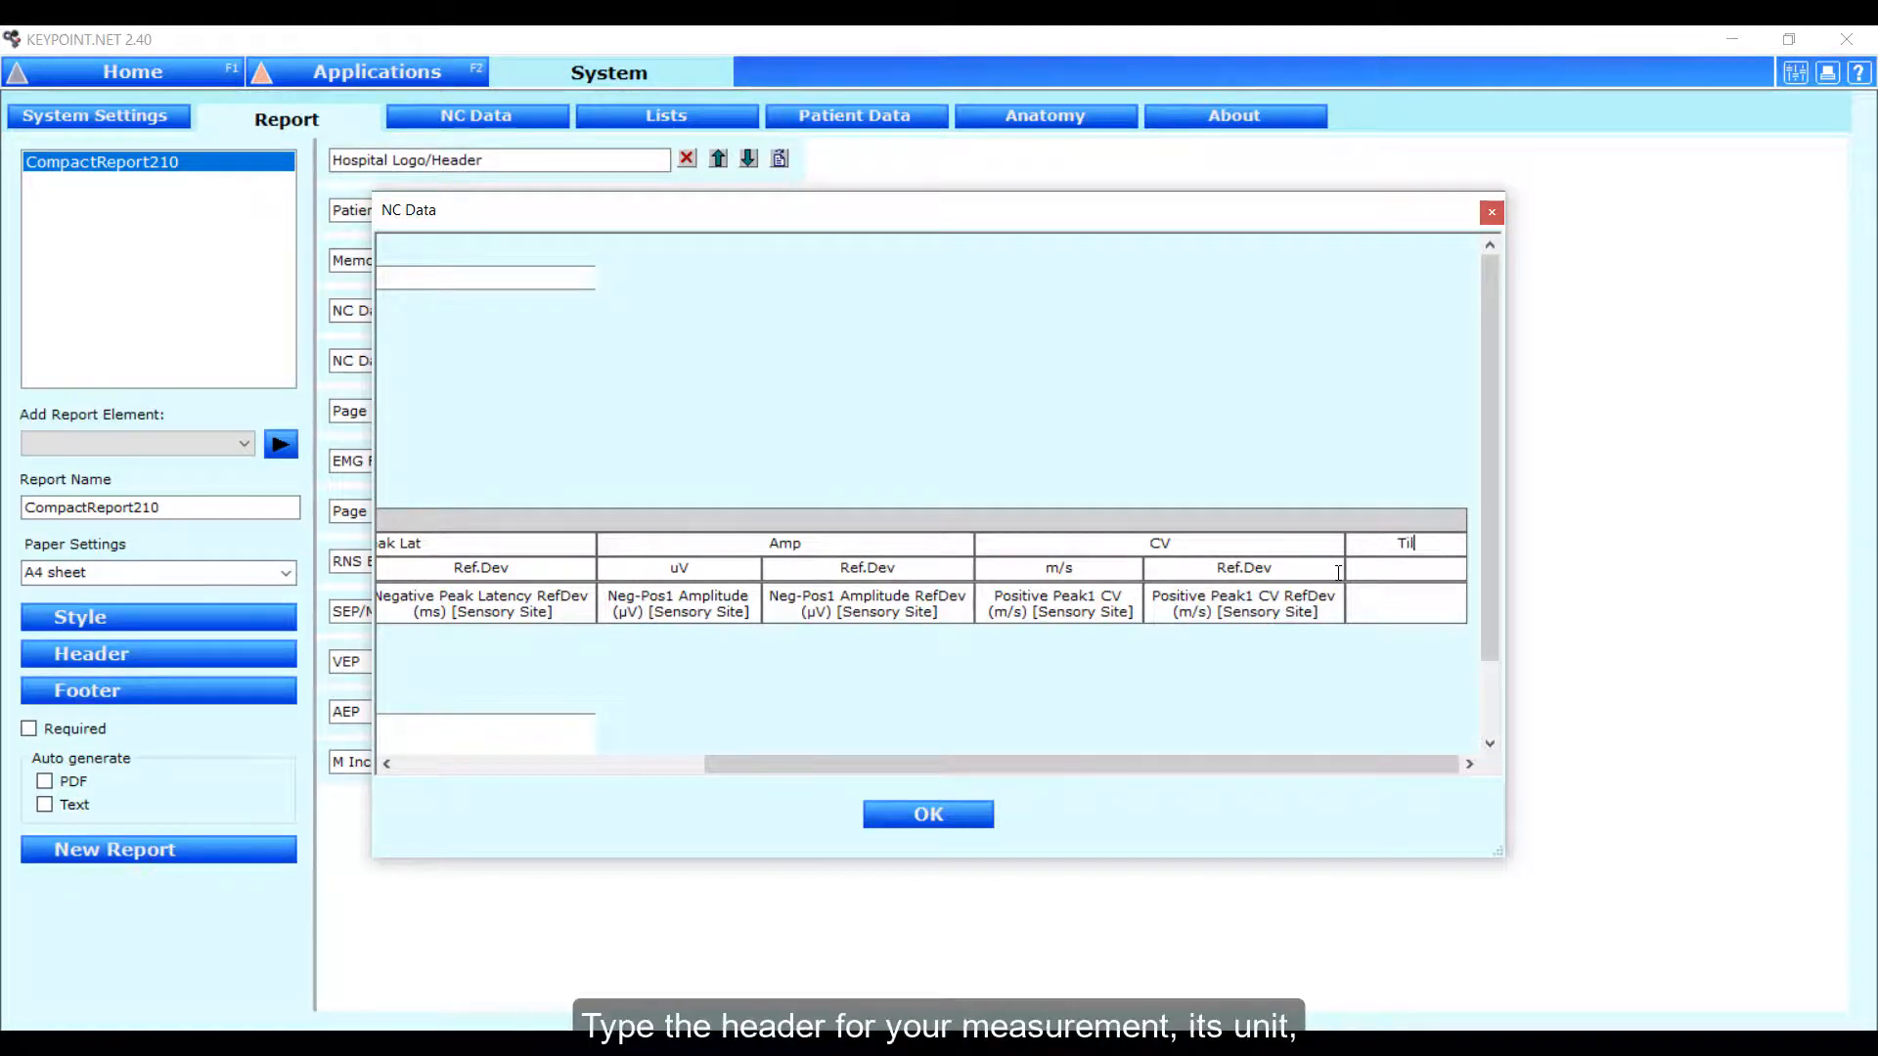
{"action": "type", "text": "t amp"}
{"action": "key", "text": "Down"}
{"action": "type", "text": "uV"}
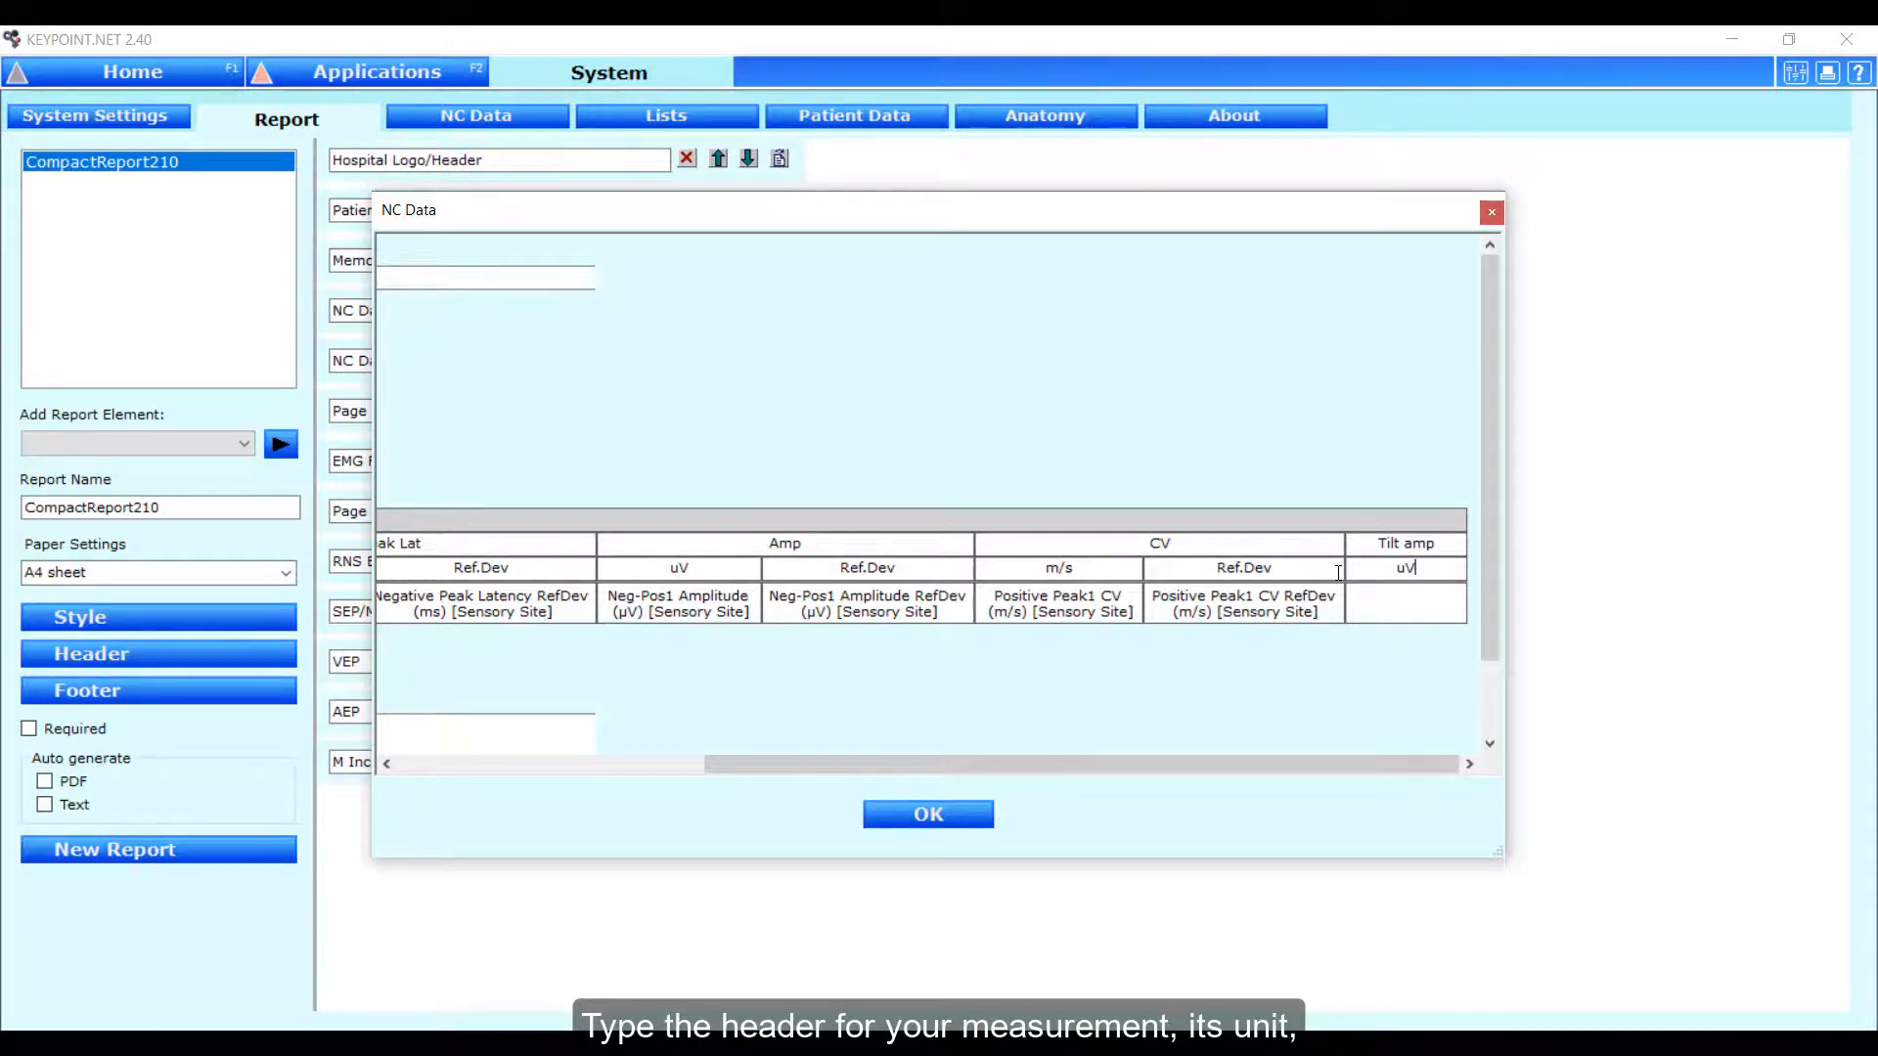
Assign the Neg-Tilt(Pos1,Pos2) Amplitude (µV) [Sensory Site] parameter to the empty cell beneath the Tilt amp unit.
{"action": "double_click", "coordinate": [1428, 608]}
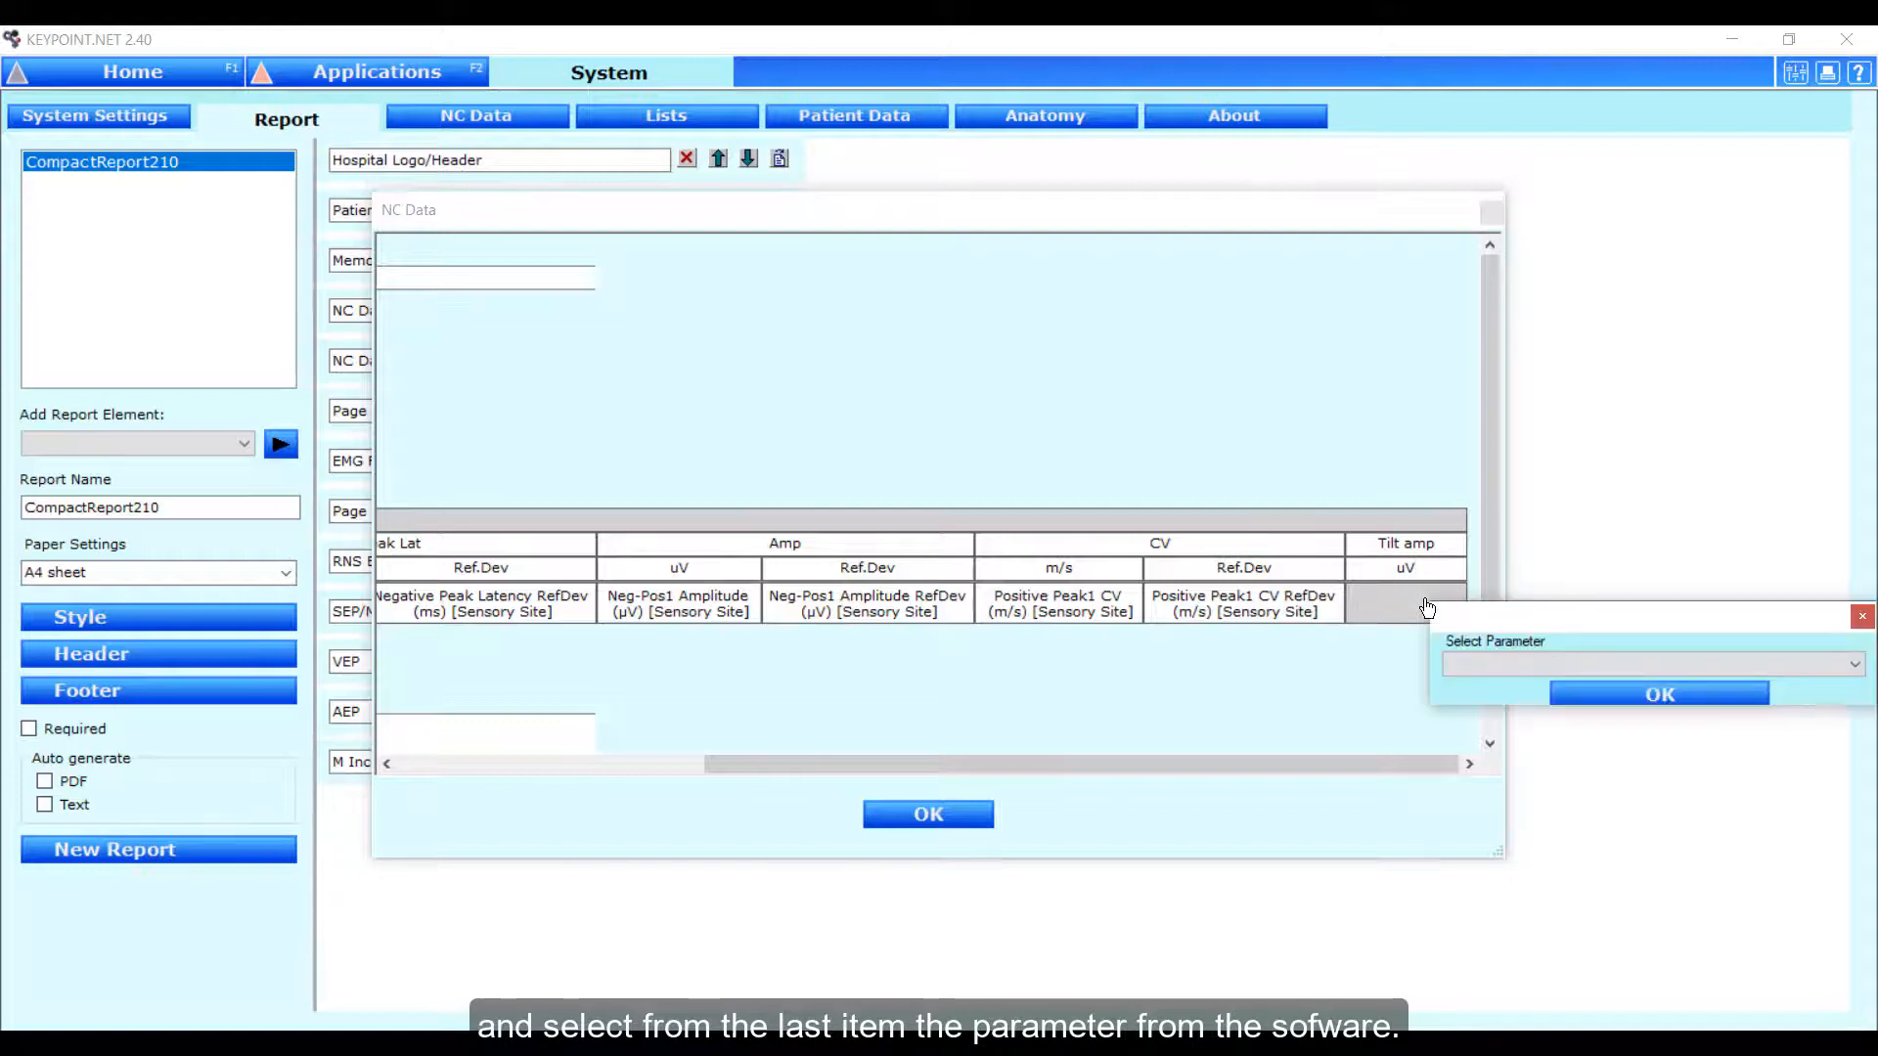
{"action": "left_click", "coordinate": [1494, 659]}
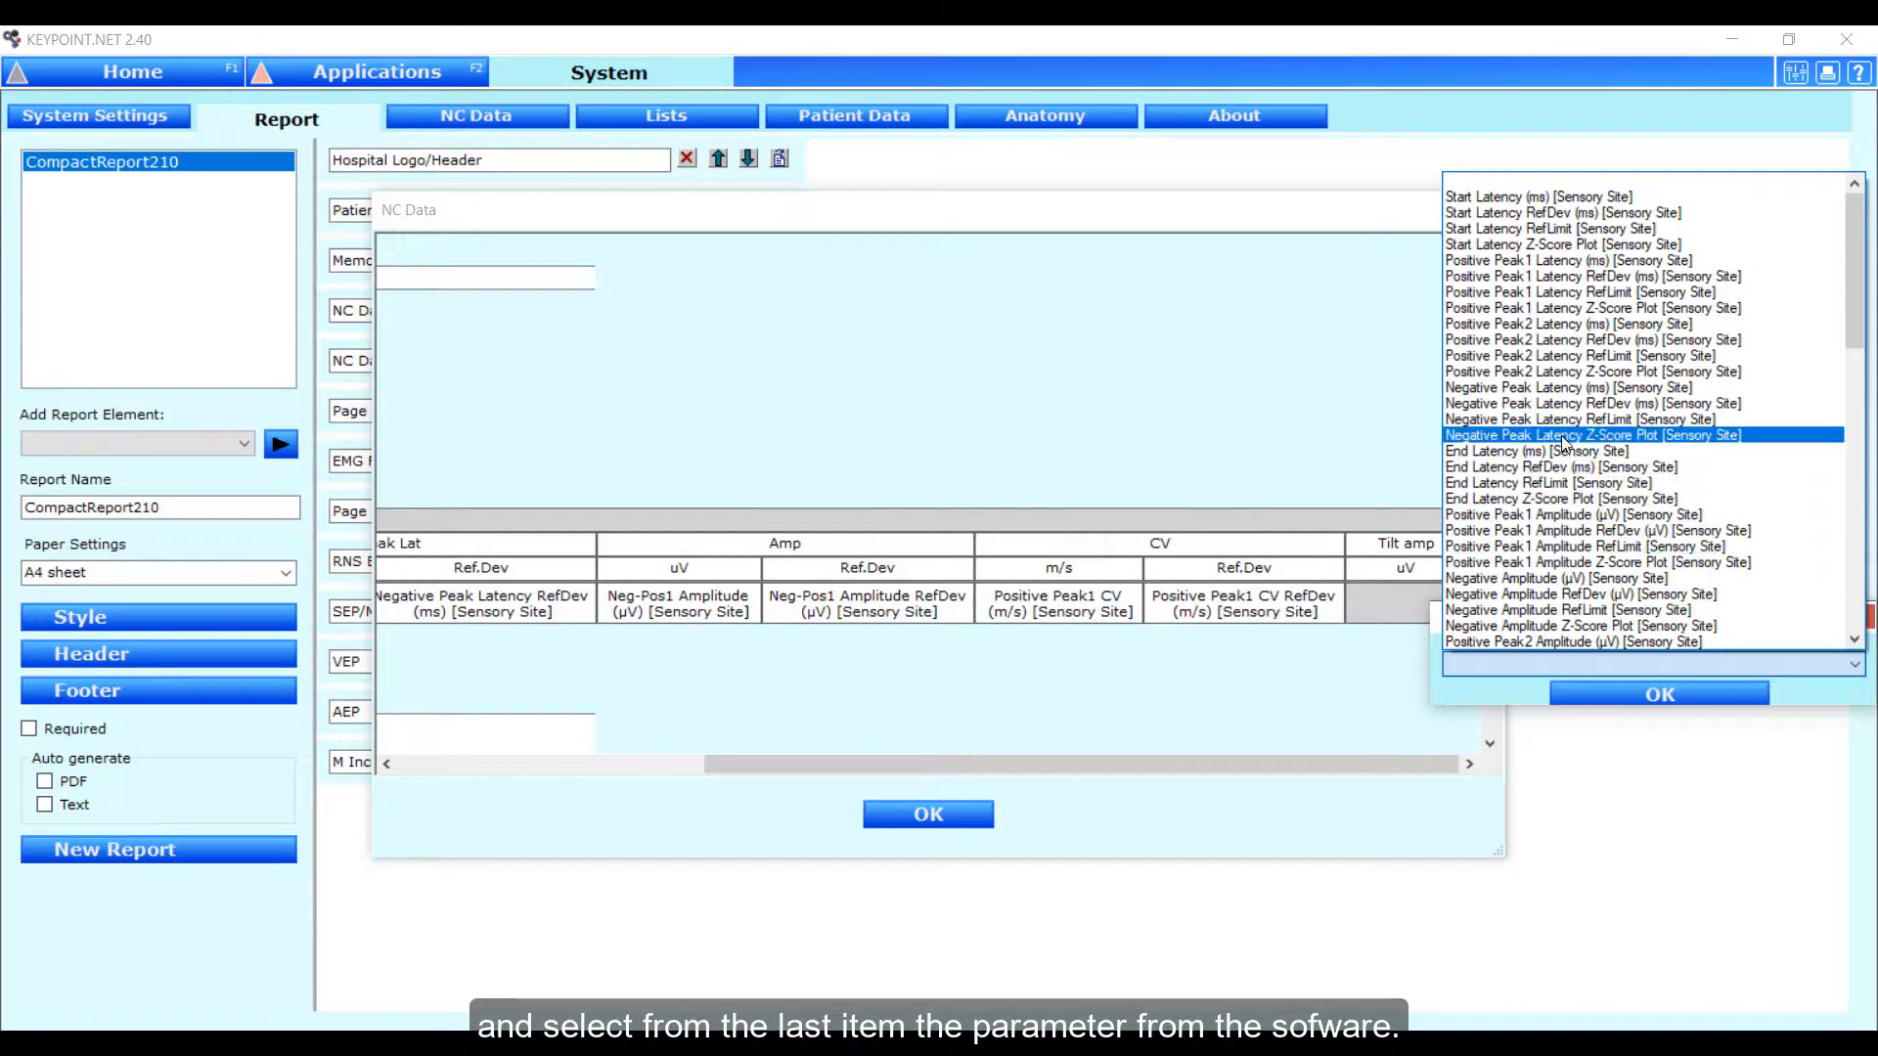
{"action": "scroll", "coordinate": [1563, 442], "scroll_direction": "down", "scroll_amount": 4}
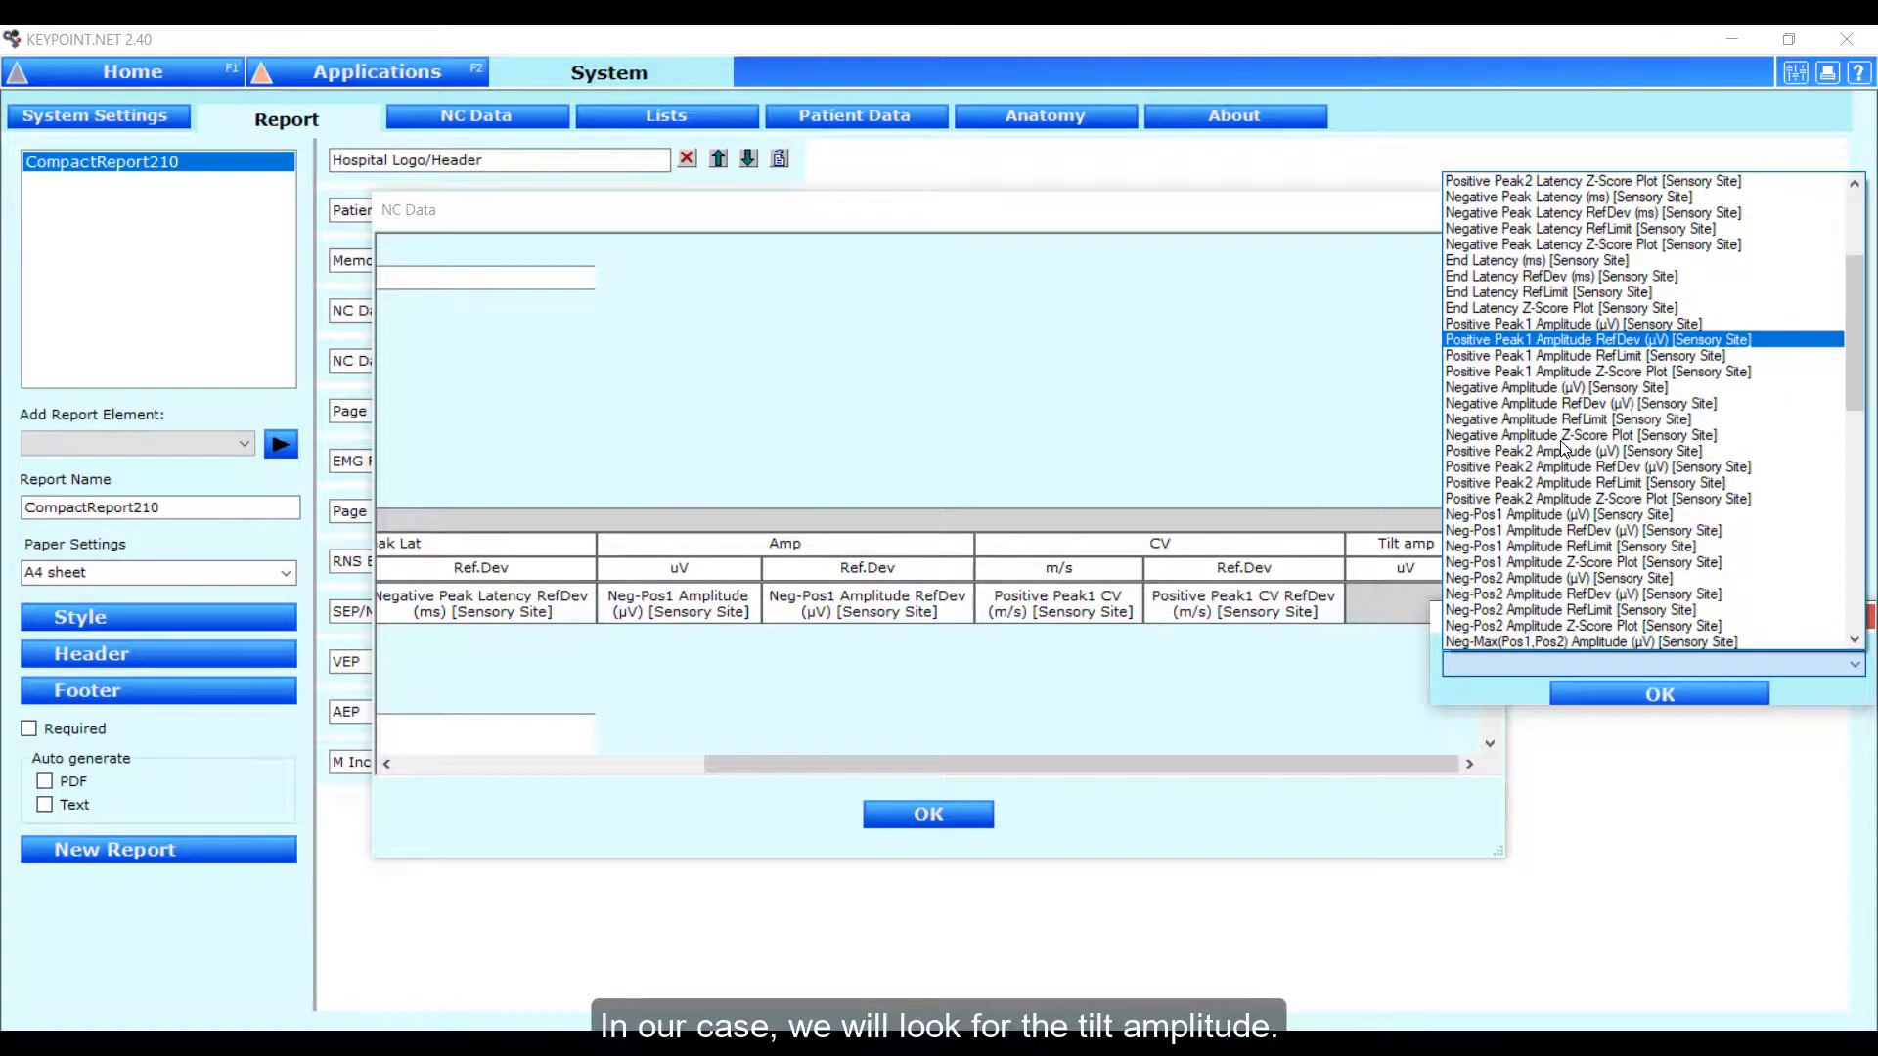
{"action": "scroll", "coordinate": [1562, 447], "scroll_direction": "down", "scroll_amount": 4}
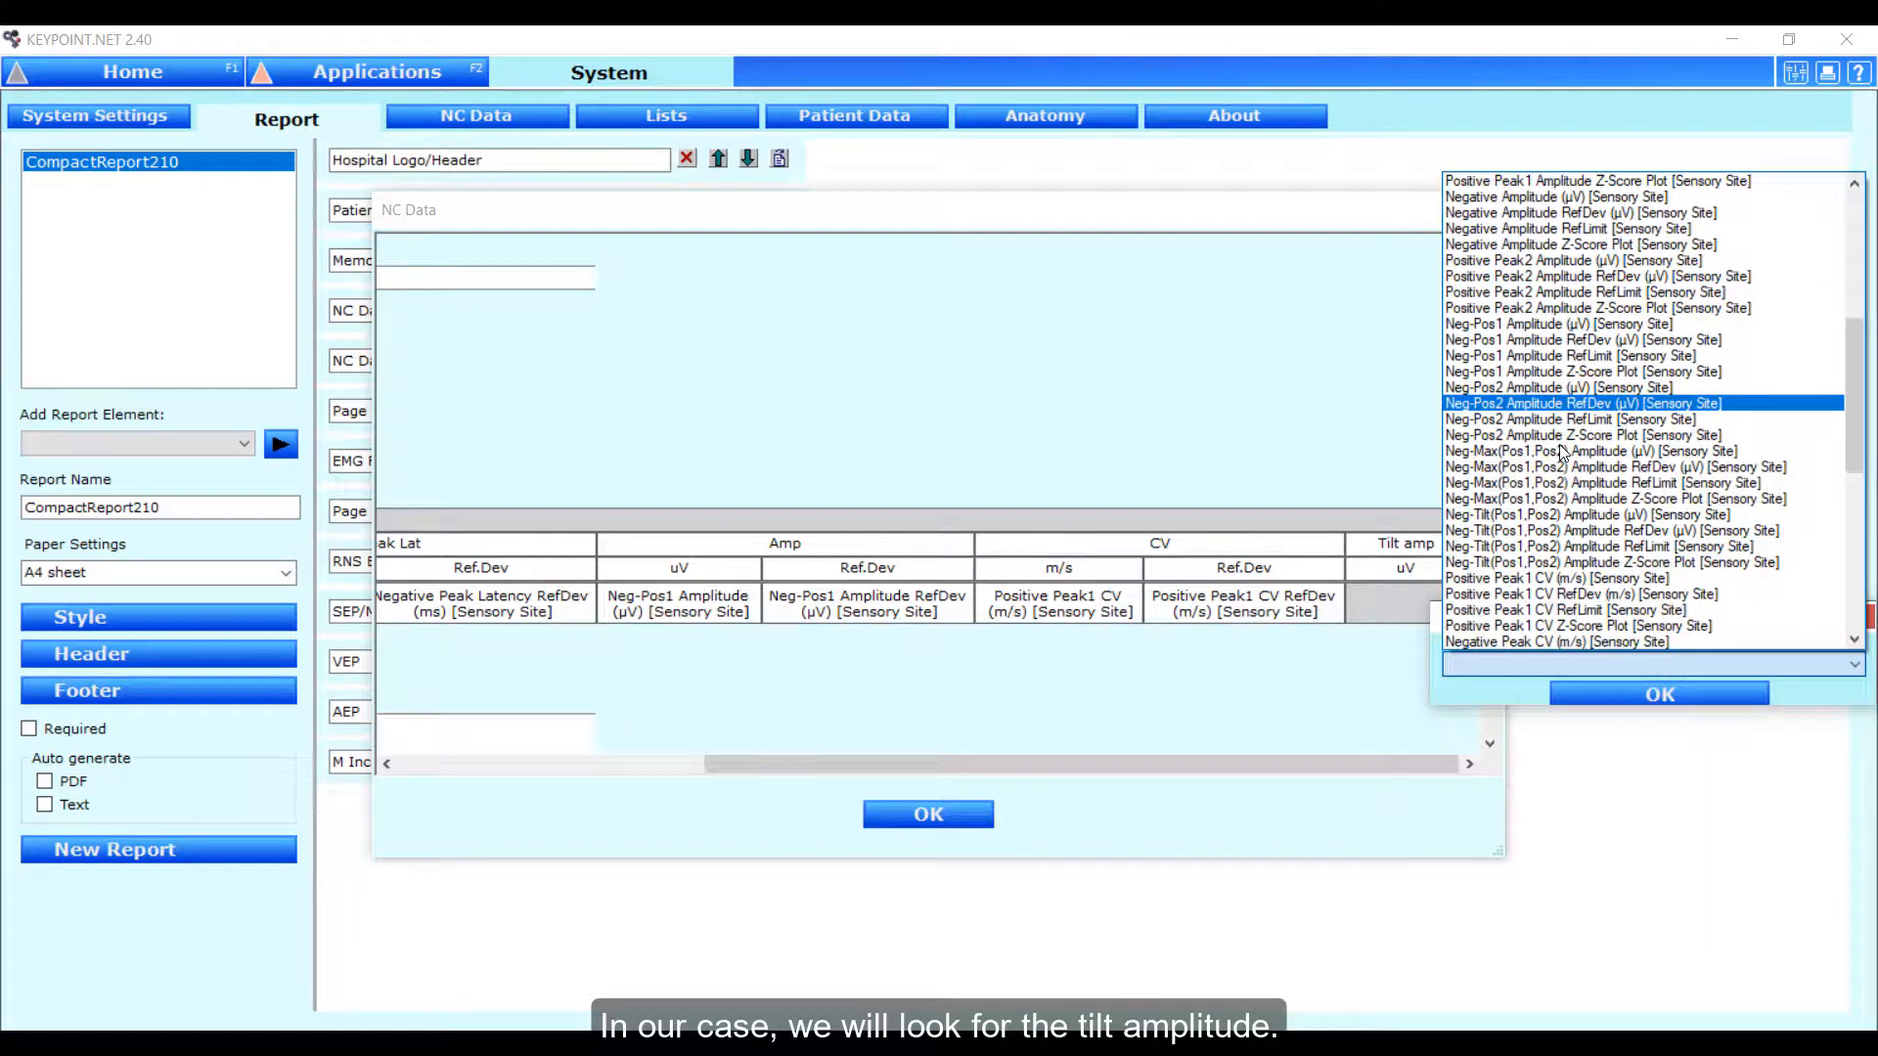
{"action": "left_click", "coordinate": [1569, 513]}
{"action": "left_click", "coordinate": [1601, 695]}
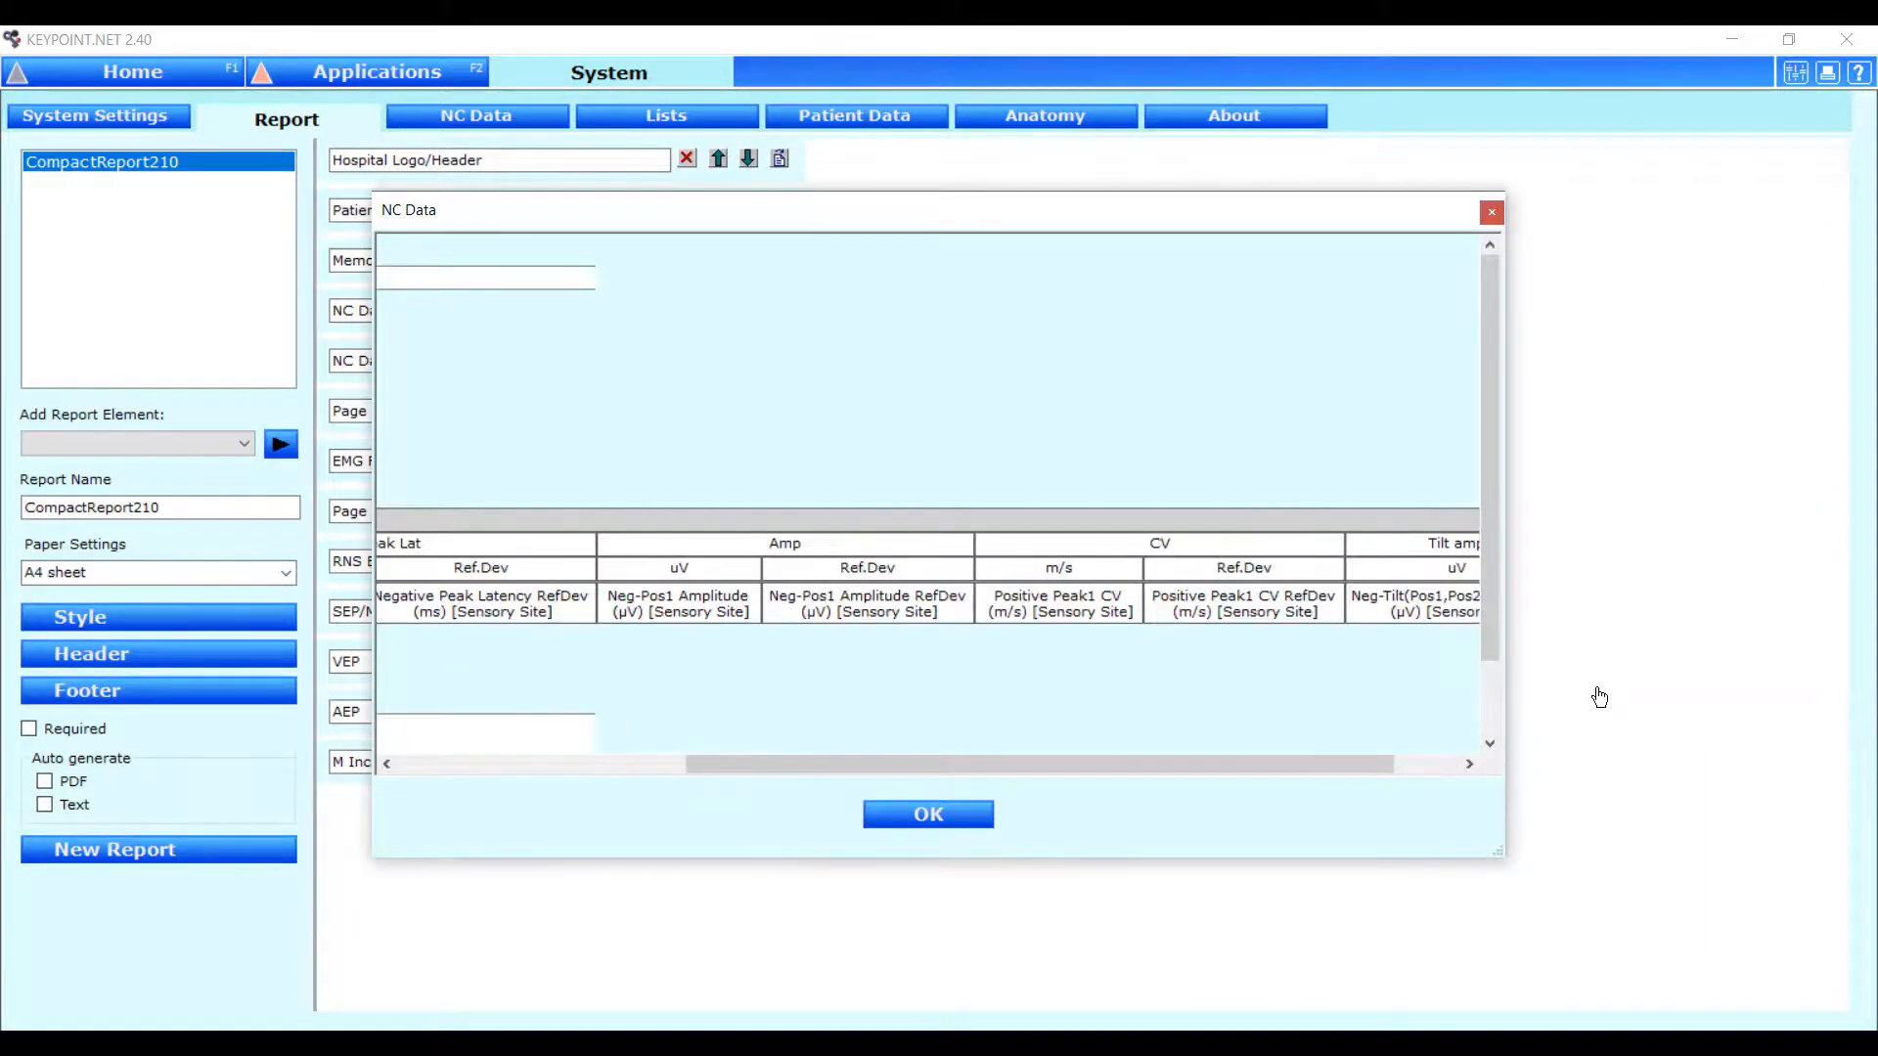
Move the Tilt amp column one place left so it precedes CV, and accept the NC Data changes.
{"action": "left_click_drag", "start_coordinate": [1295, 767], "coordinate": [1361, 768]}
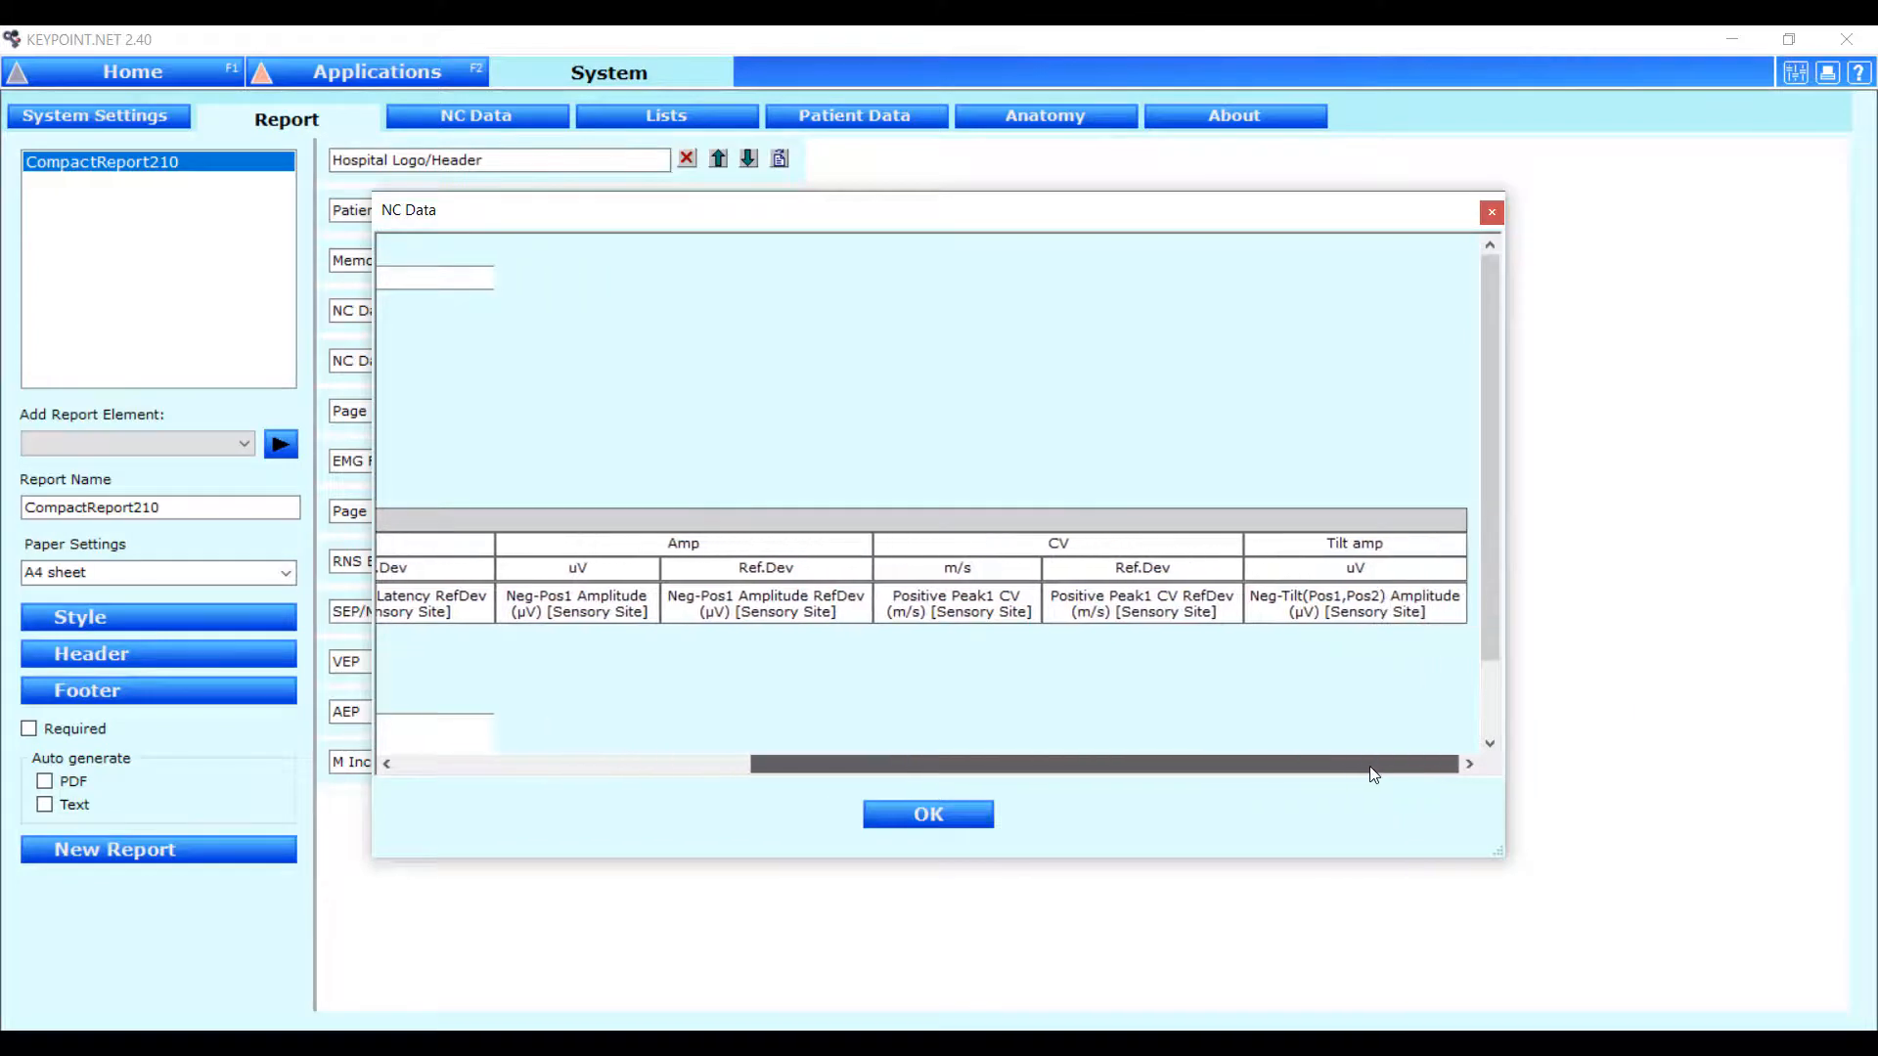
{"action": "right_click", "coordinate": [1338, 545]}
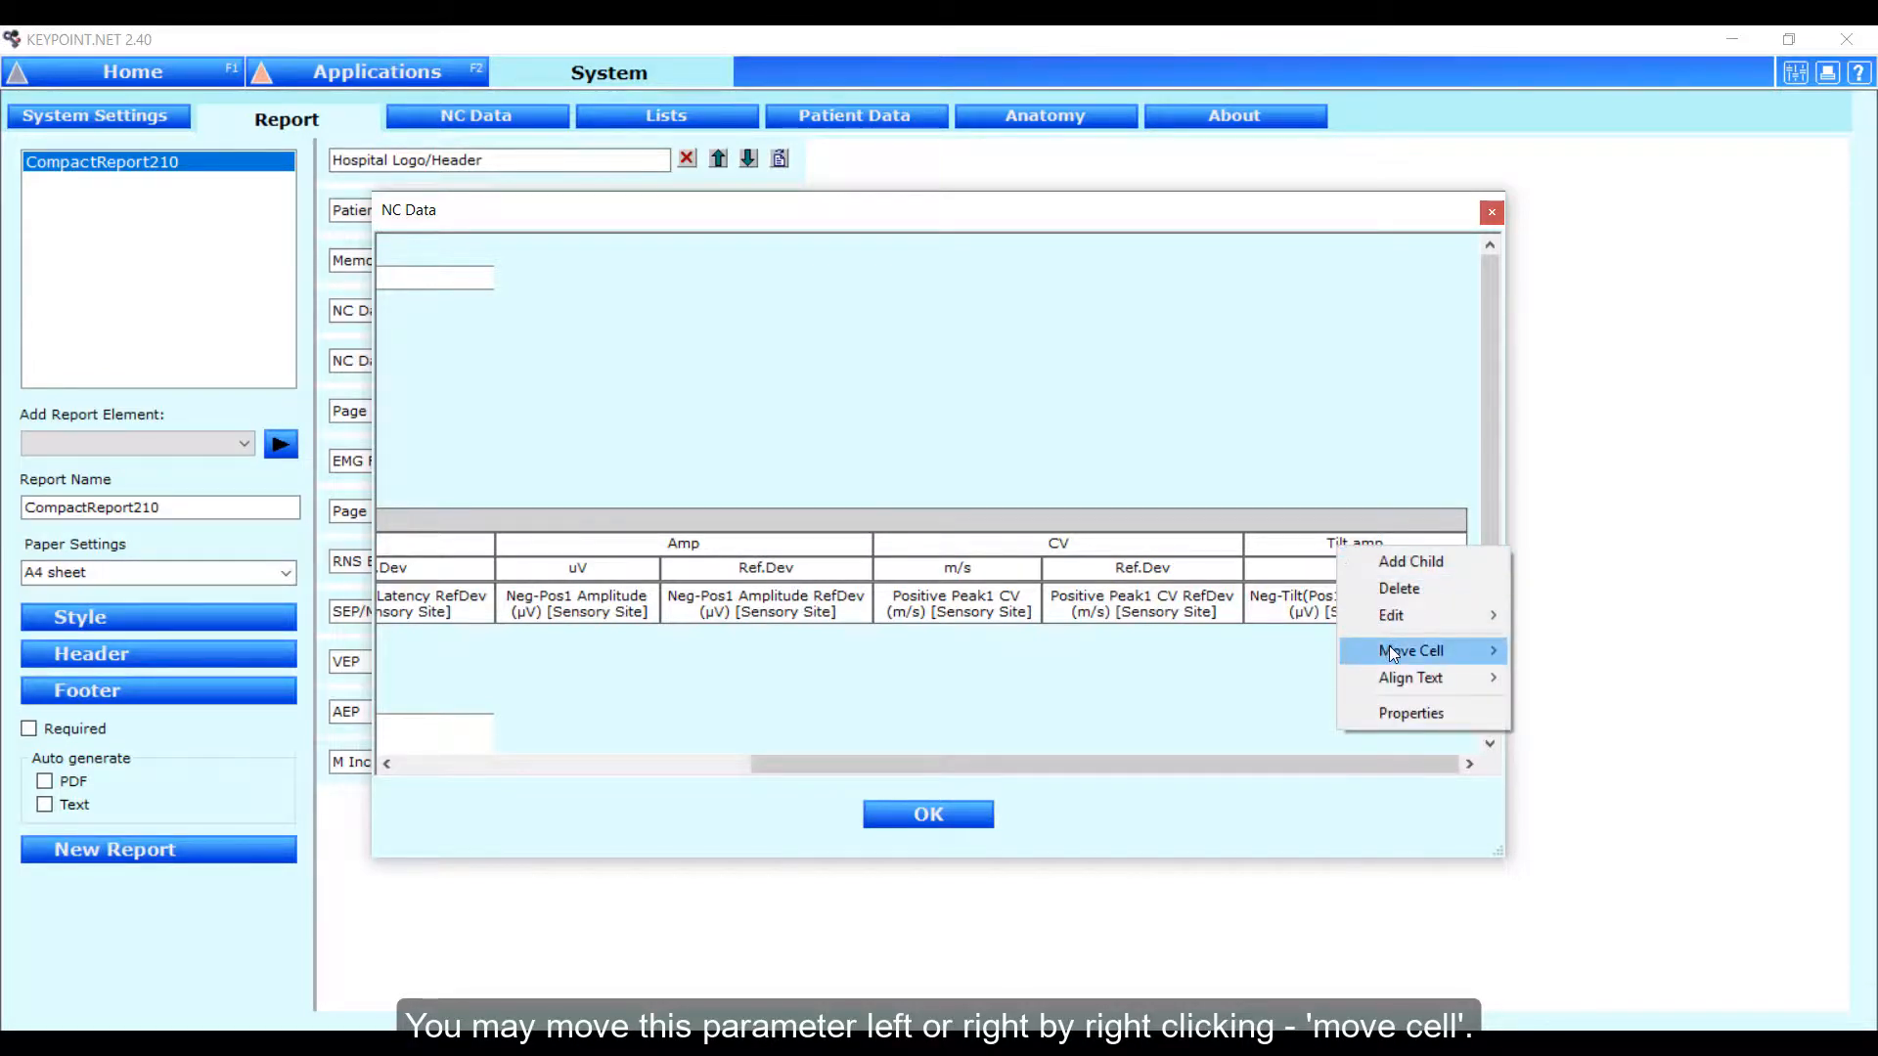
{"action": "mouse_move", "coordinate": [1394, 653]}
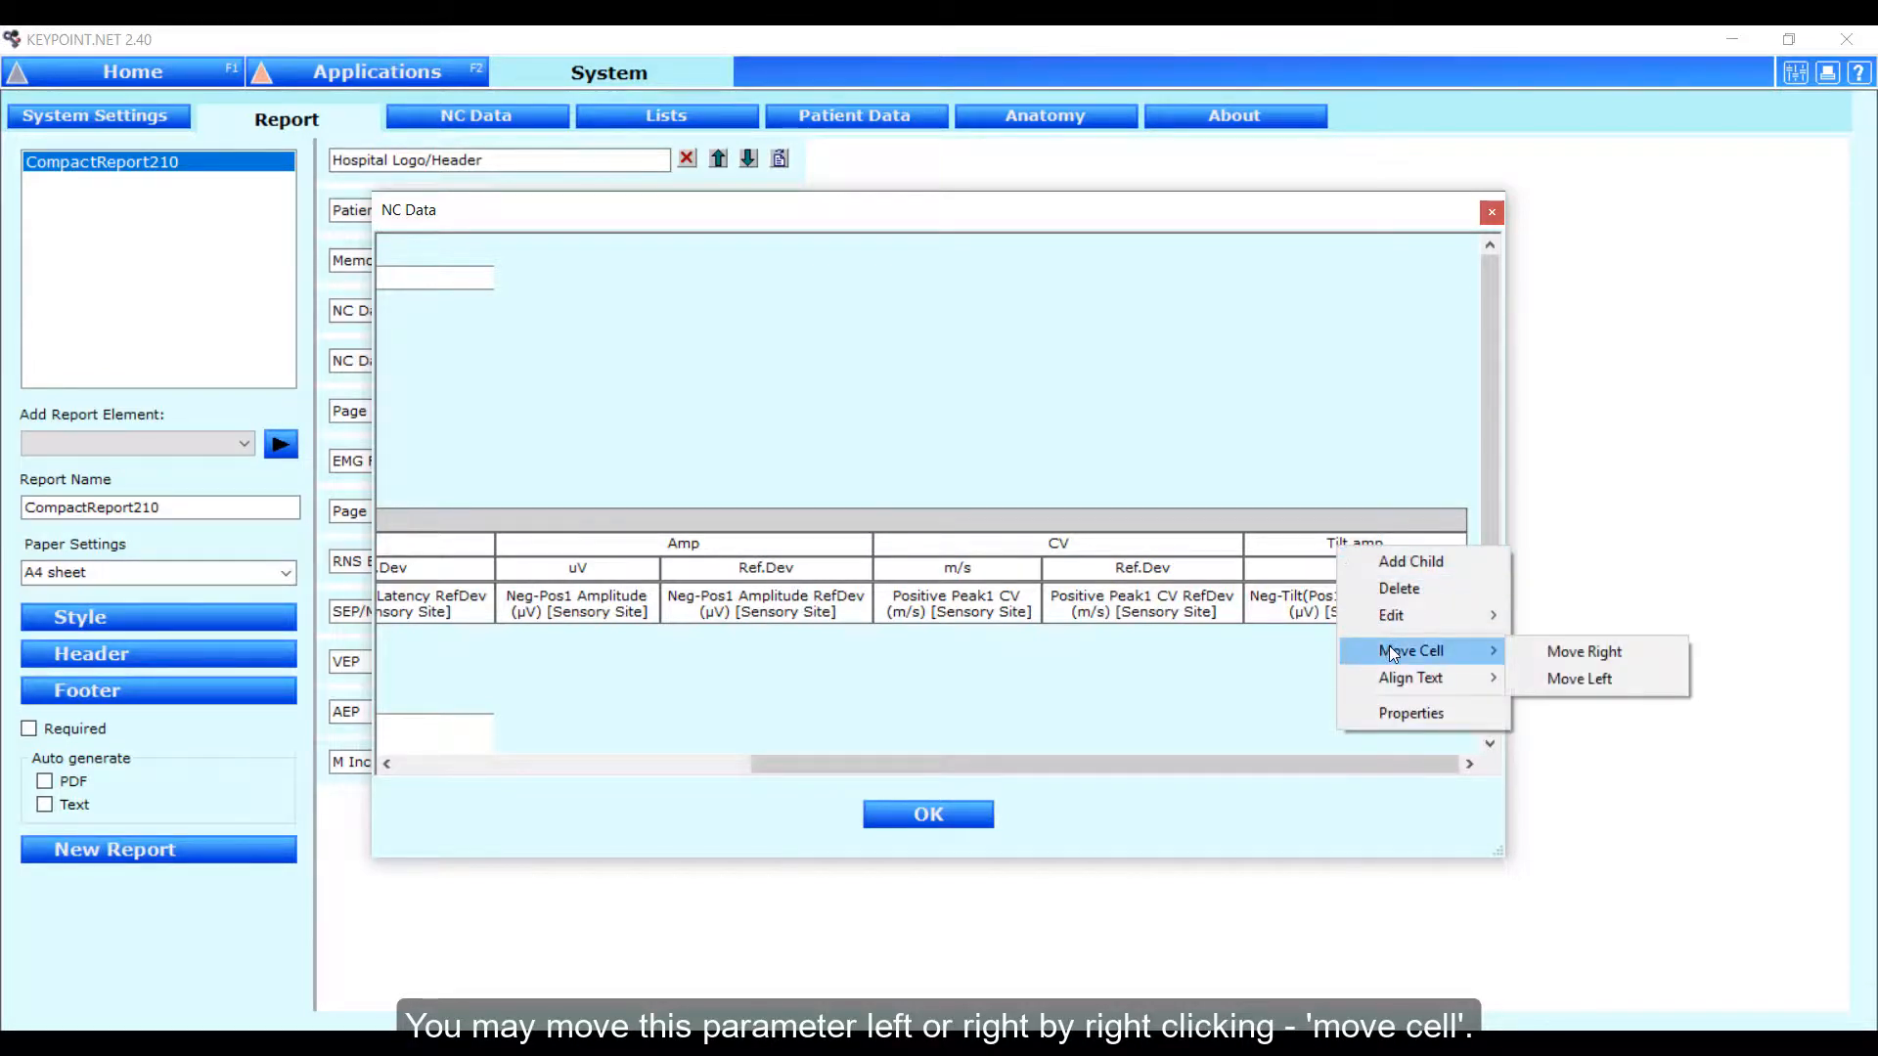
{"action": "left_click", "coordinate": [1584, 677]}
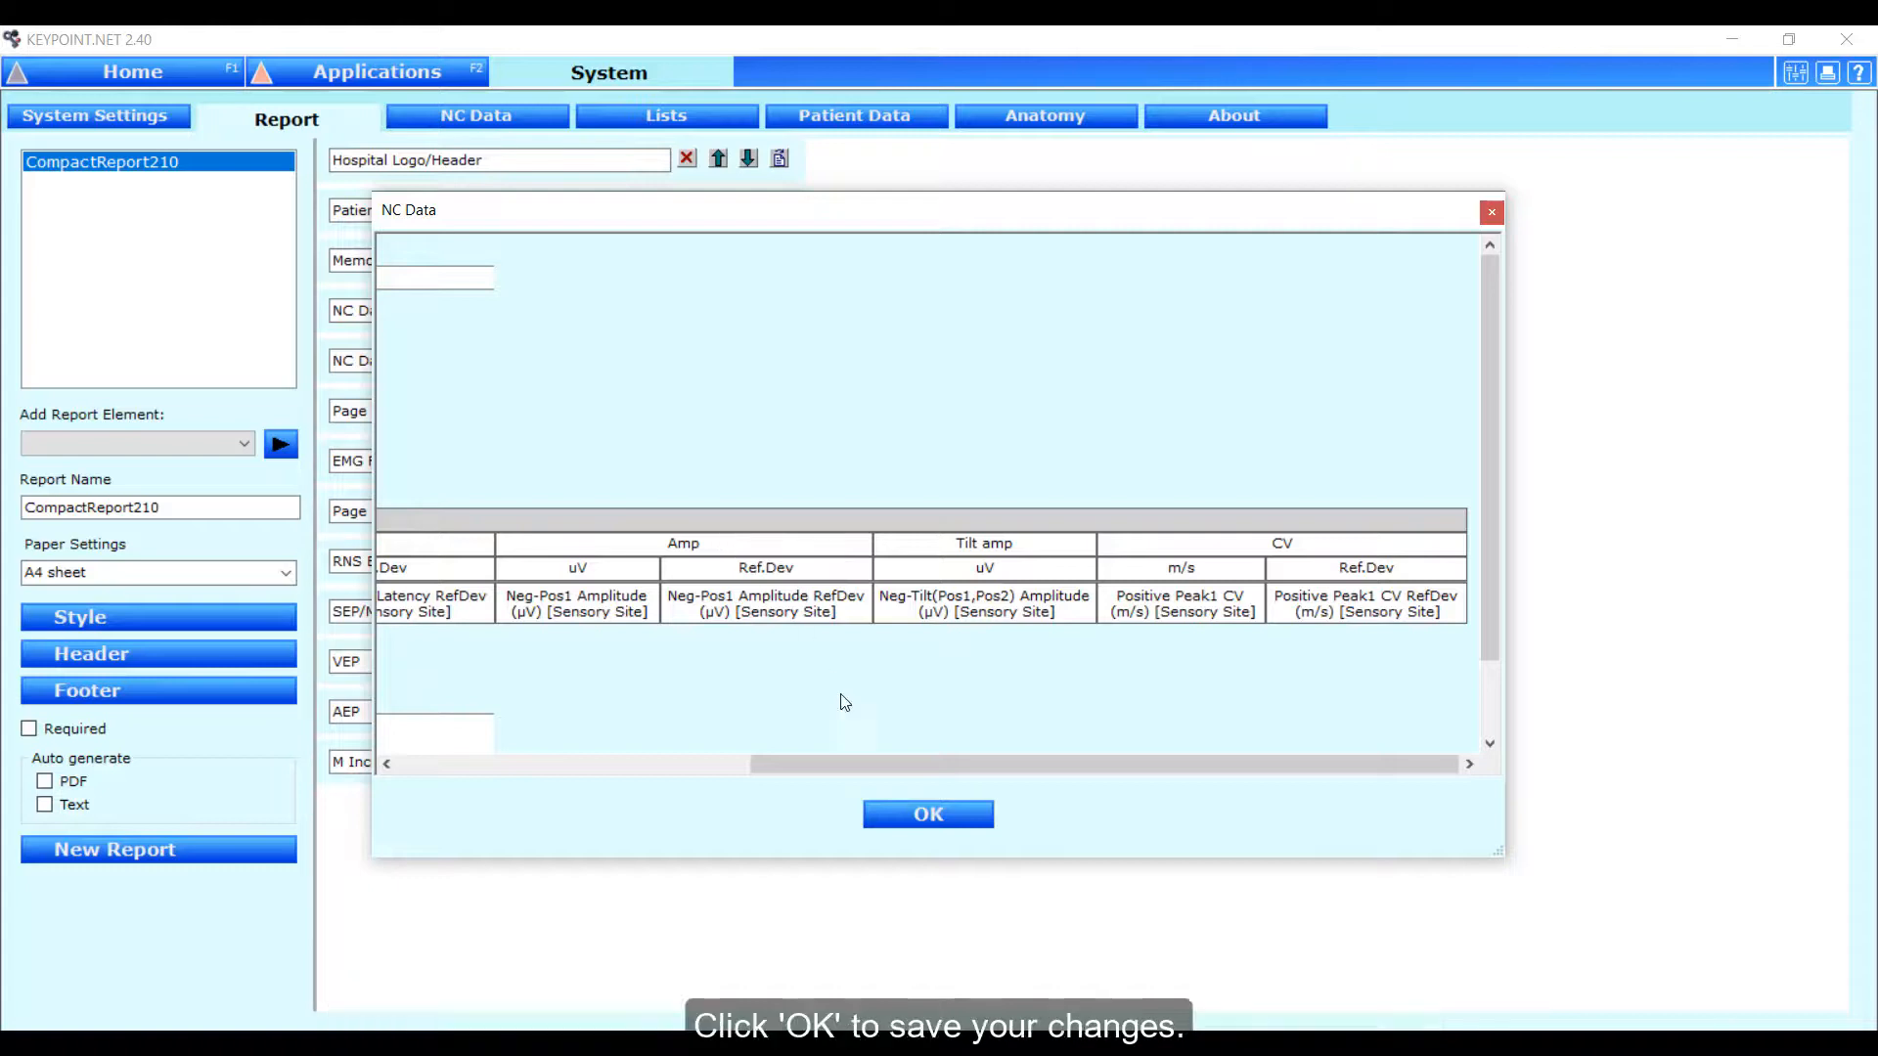
{"action": "left_click", "coordinate": [884, 823]}
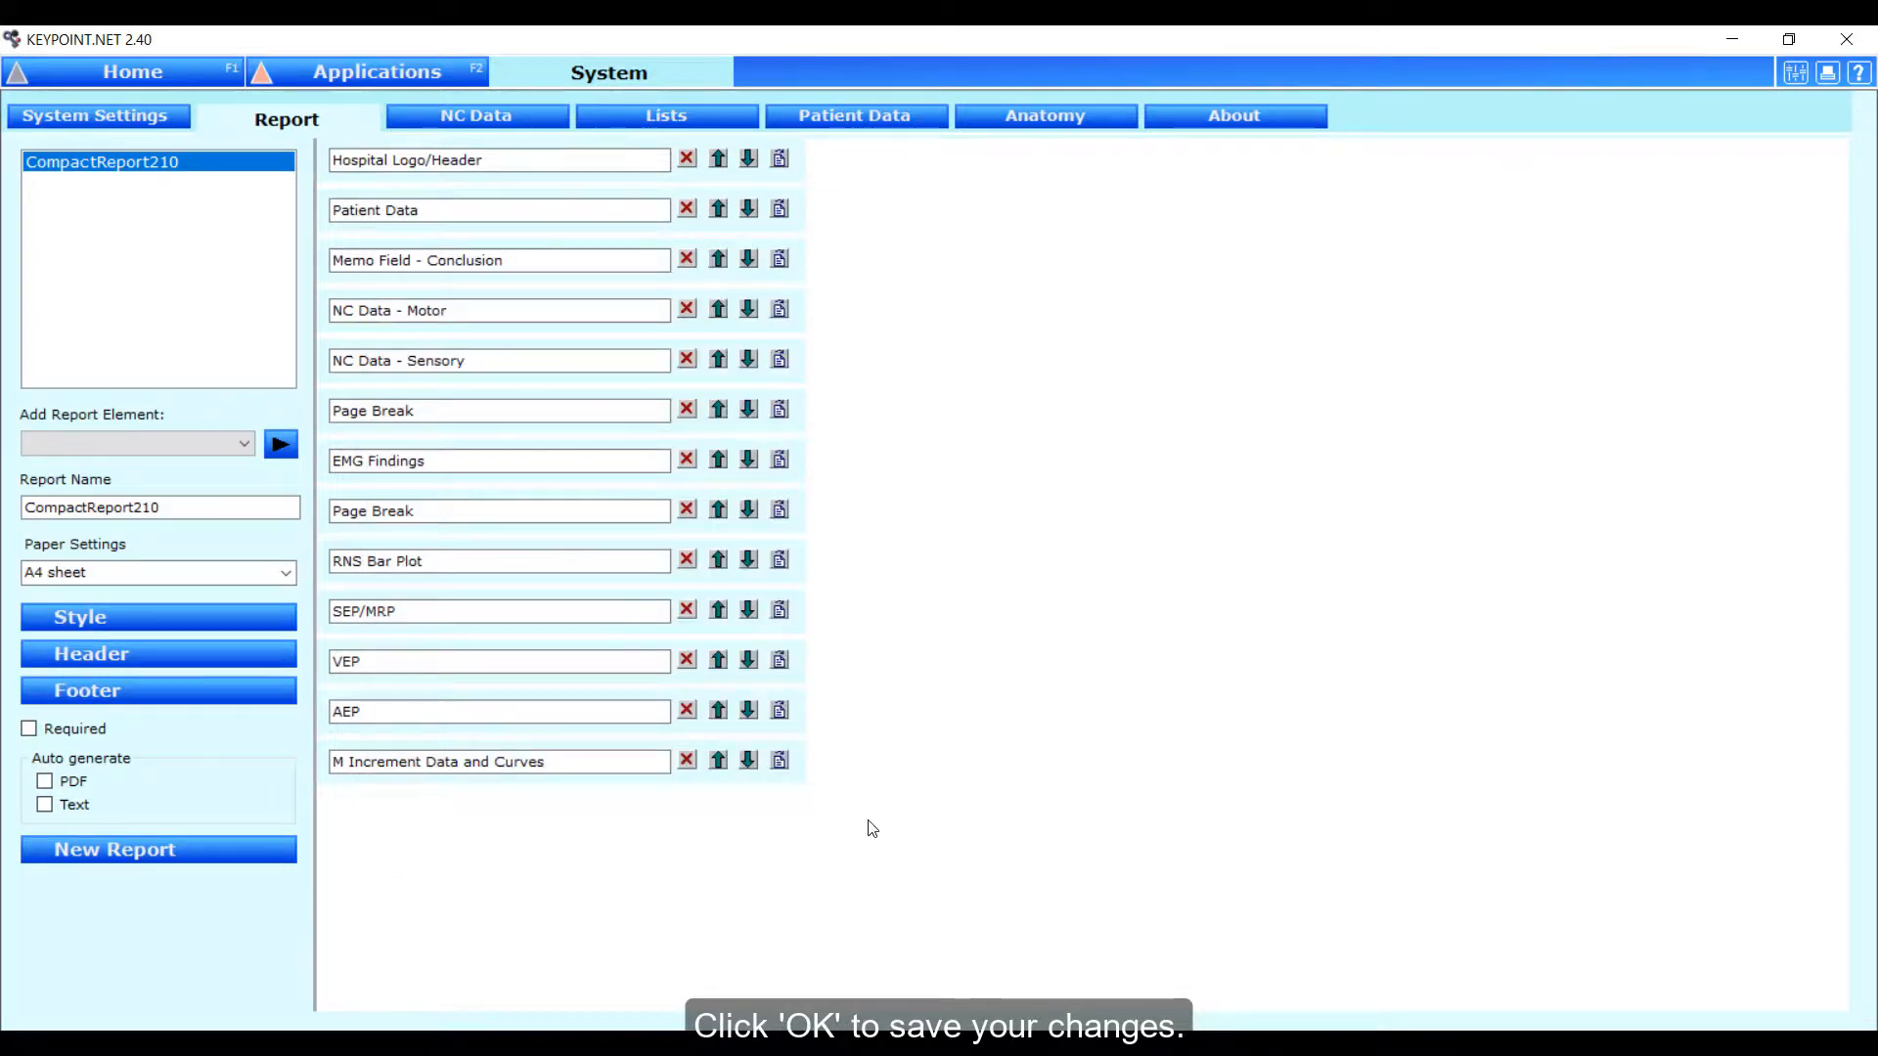
Leave the system setup for the home screen and generate a new study report, overwriting the existing CompactReport210 report.
{"action": "left_click", "coordinate": [65, 75]}
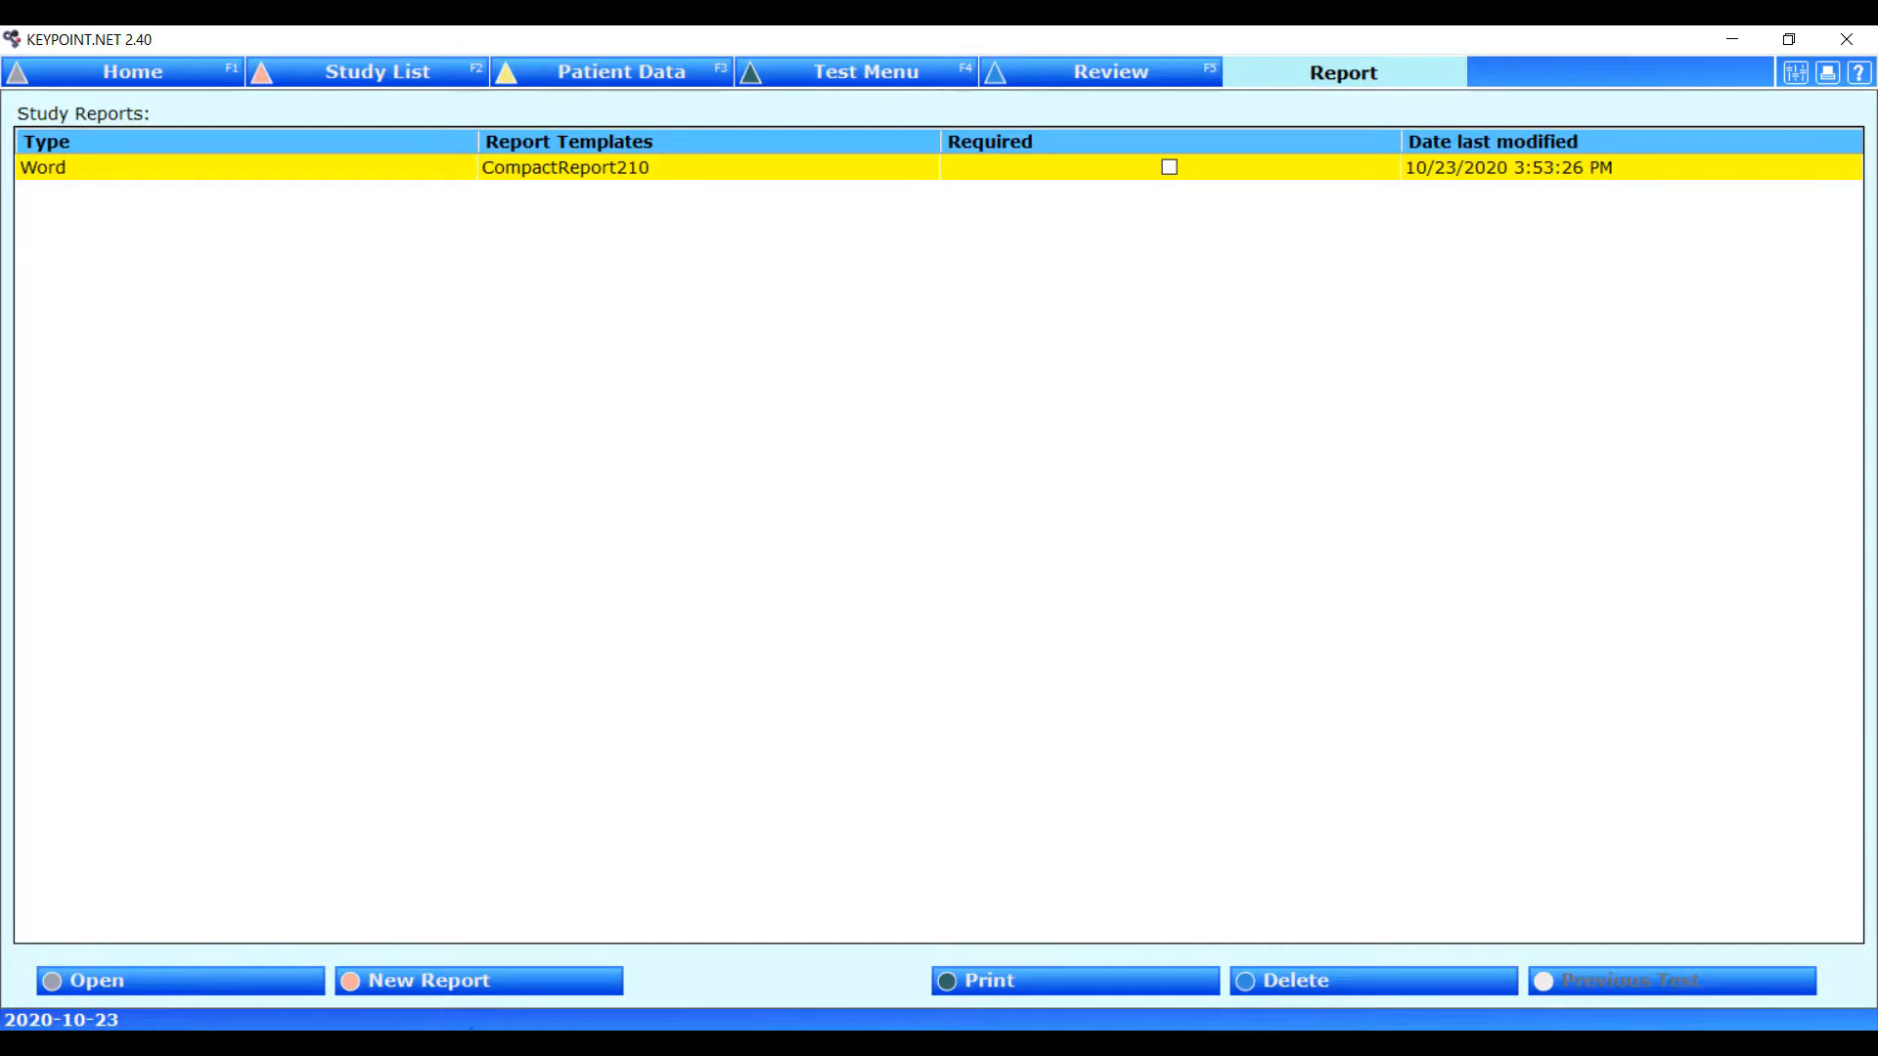
{"action": "left_click", "coordinate": [526, 983]}
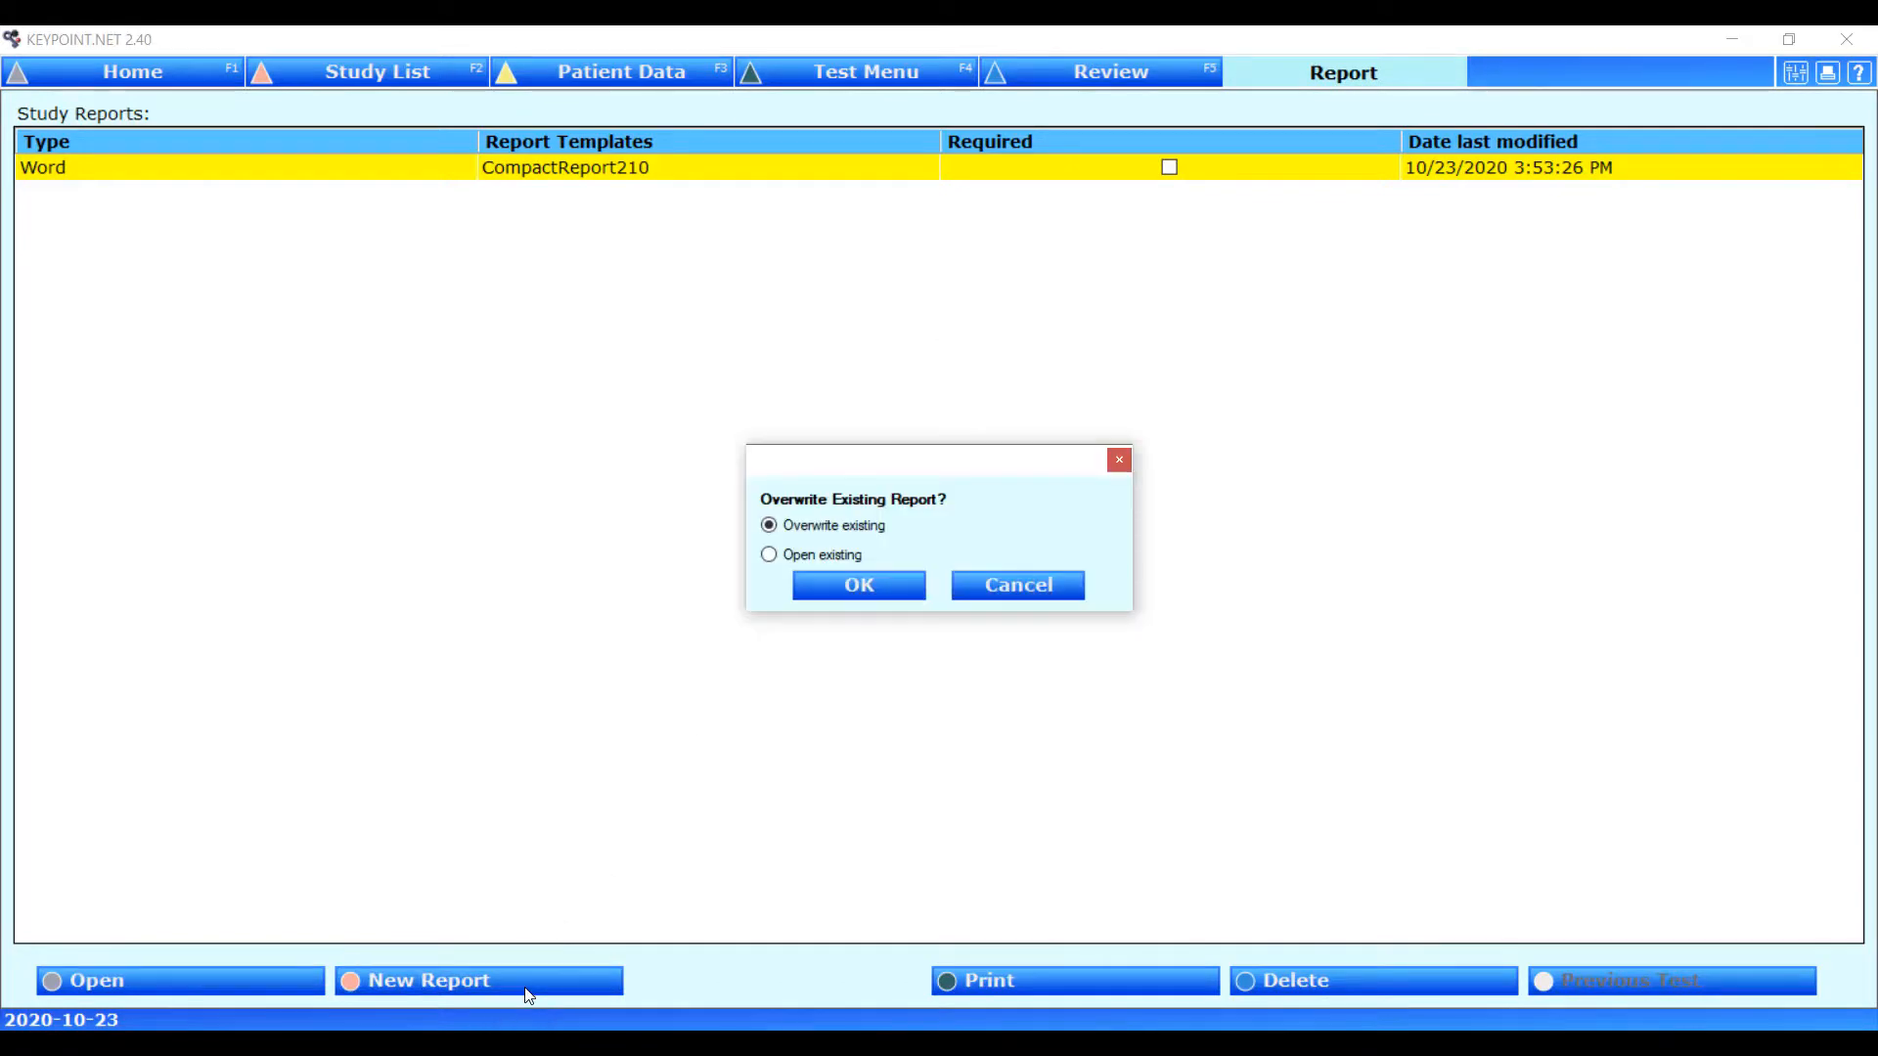
{"action": "left_click", "coordinate": [874, 596]}
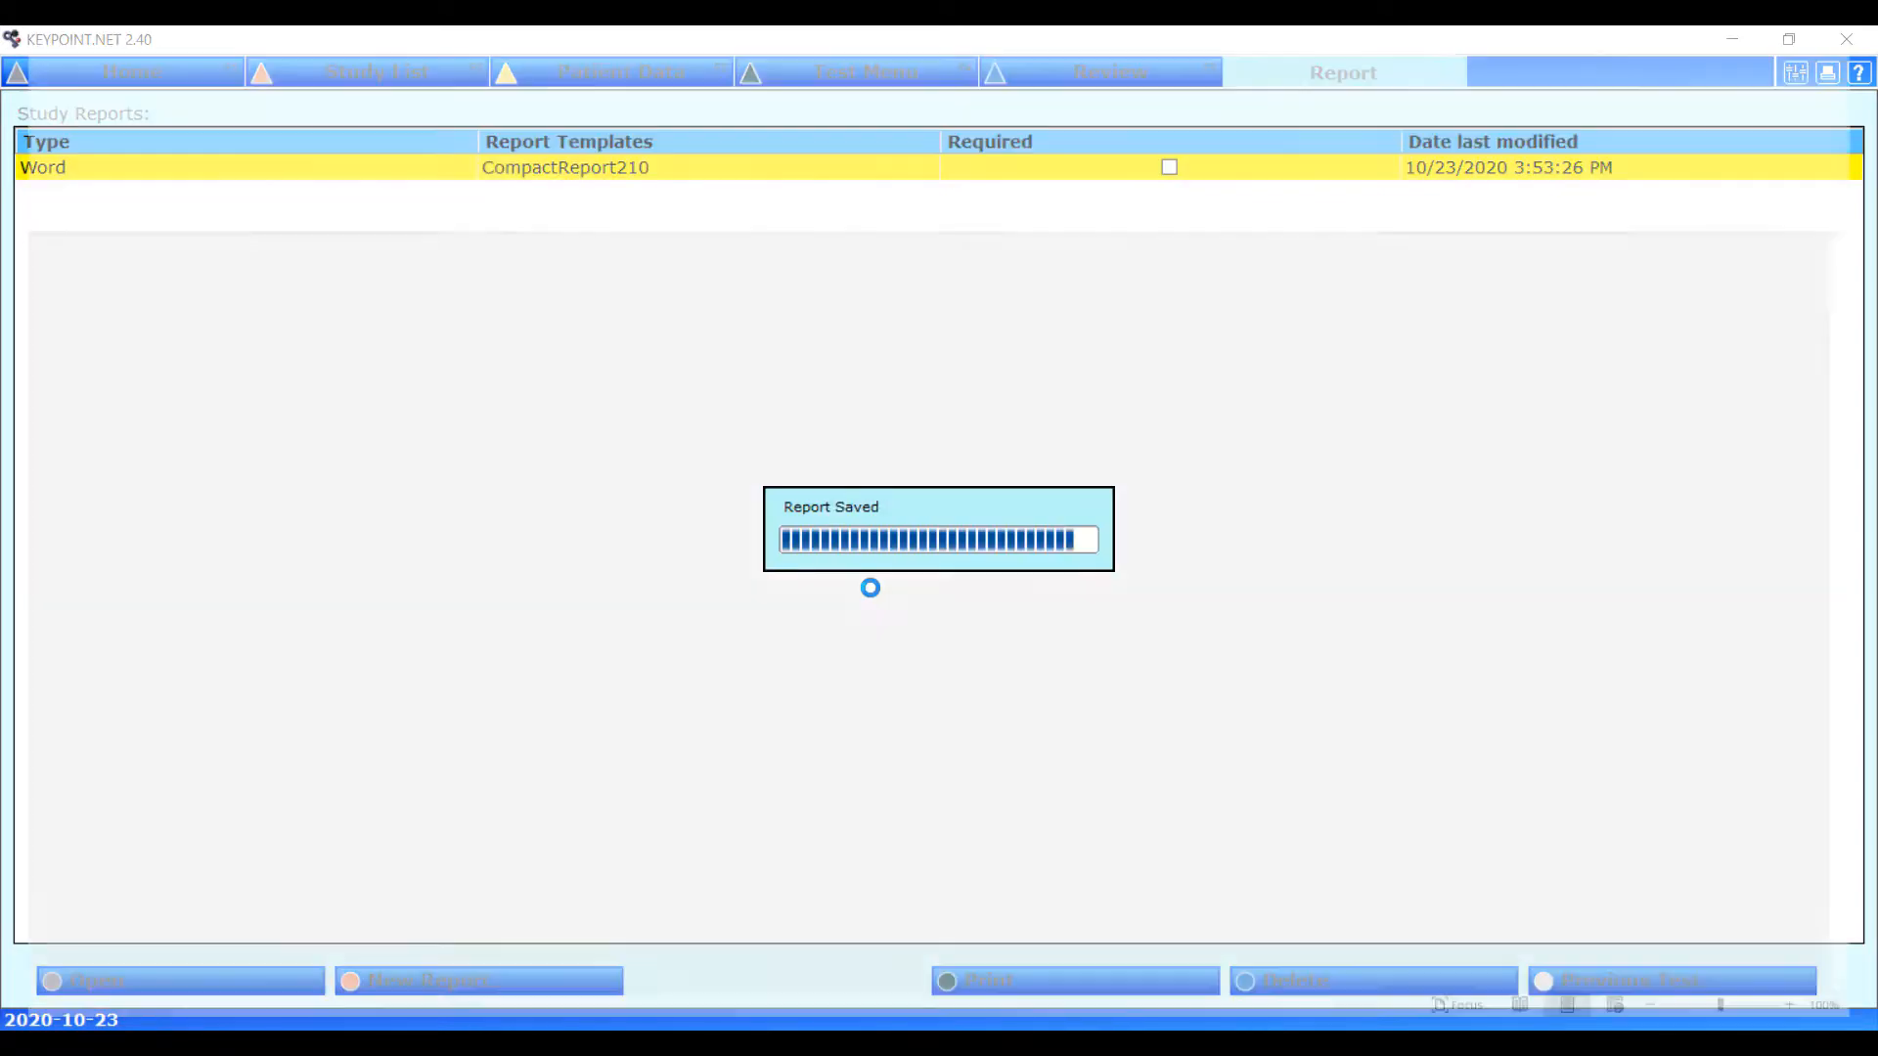